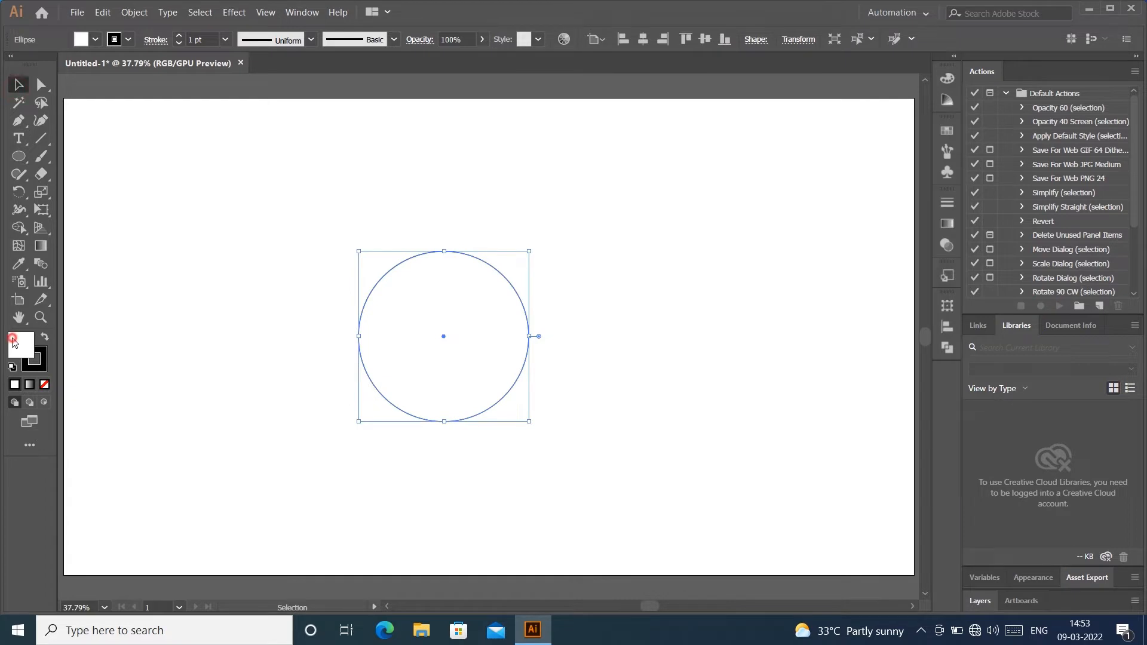
# Step: Fill the circle with the blue colour #2193AD
pyautogui.doubleClick(13, 342)
pyautogui.click(446, 317)
pyautogui.click(382, 288)
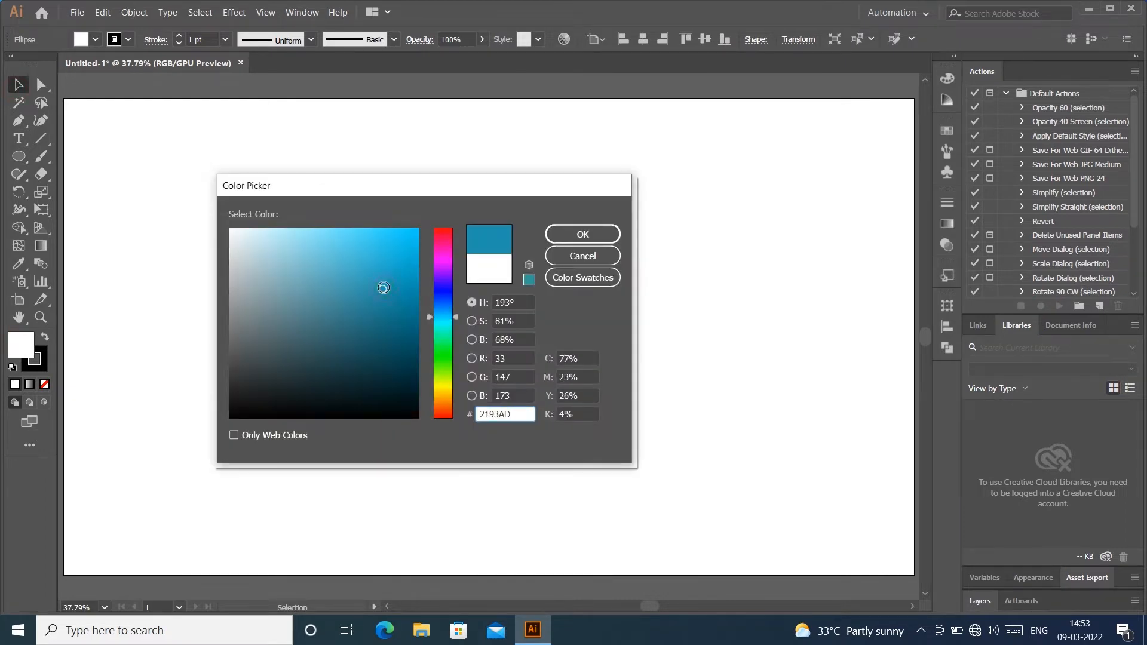
pyautogui.click(583, 234)
pyautogui.click(465, 177)
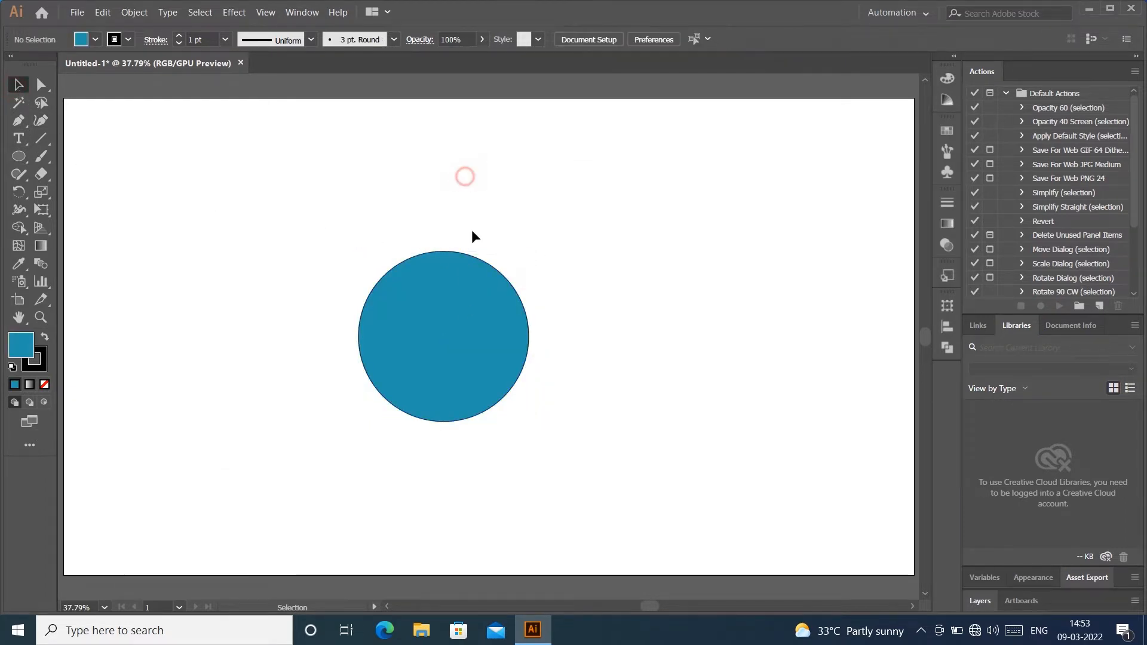
# Step: Remove the circle's stroke so that it keeps only the blue fill
pyautogui.click(452, 288)
pyautogui.click(41, 367)
pyautogui.click(45, 384)
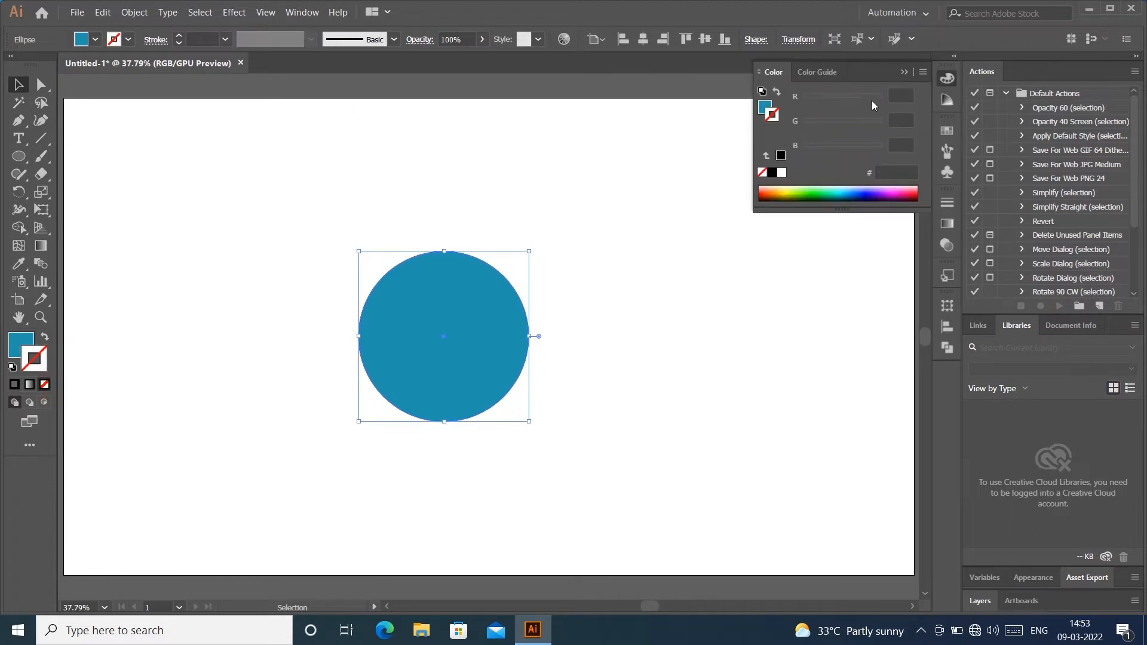
pyautogui.click(903, 72)
# Step: Raise the circle's top anchor point straight up to Y 267.432 px with Direct Selection, forming an egg shape
pyautogui.click(41, 84)
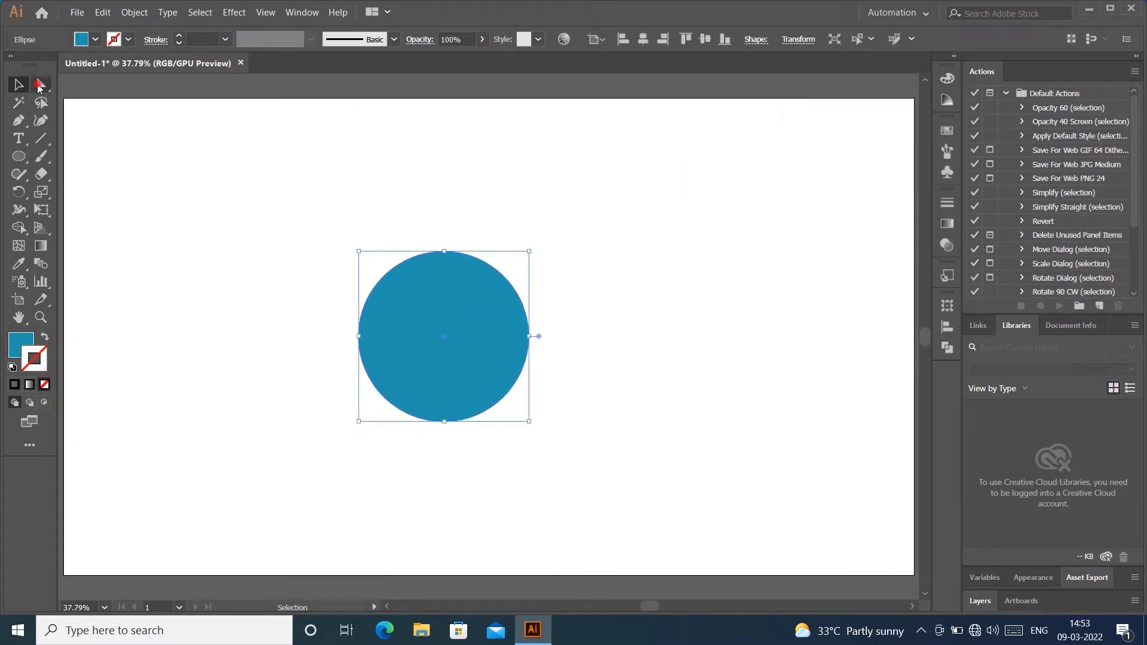
pyautogui.moveTo(452, 258); pyautogui.dragTo(455, 262)
pyautogui.hotkey('shift', 'Up')
pyautogui.hotkey('shift', 'Up')
pyautogui.hotkey('shift', 'Up')
pyautogui.hotkey('shift', 'Up')
pyautogui.hotkey('shift', 'Up')
pyautogui.hotkey('shift', 'Up')
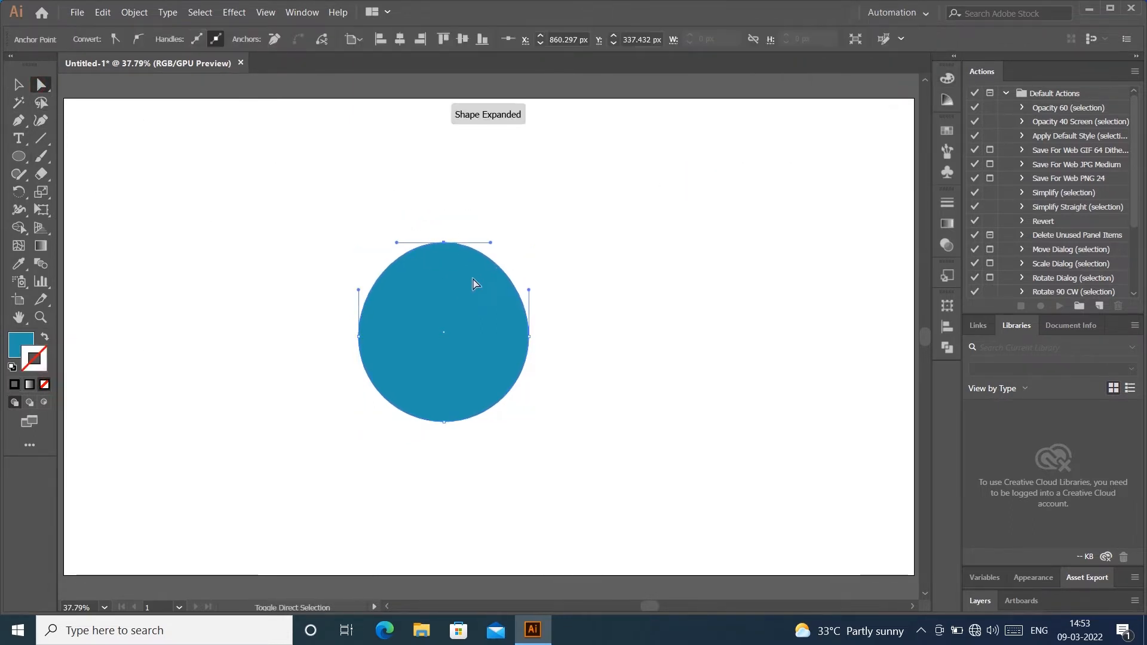
pyautogui.hotkey('shift', 'Up')
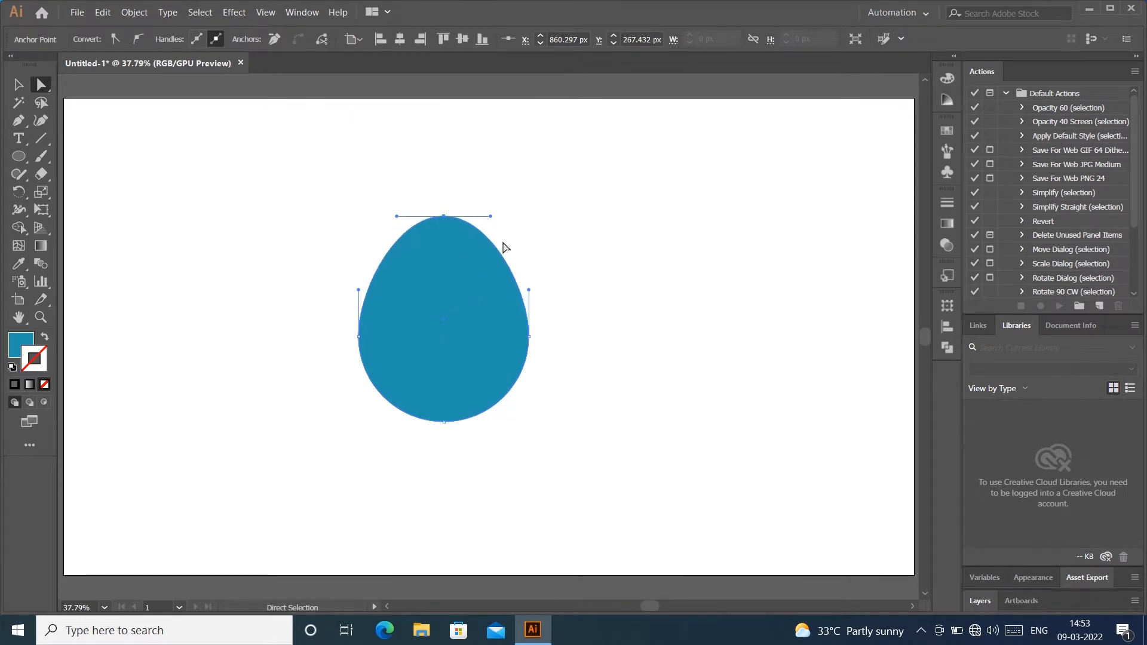
# Step: Try to bend the egg's top into a drop point by rotating the top anchor's direction handles towards vertical
pyautogui.moveTo(488, 218); pyautogui.dragTo(449, 187)
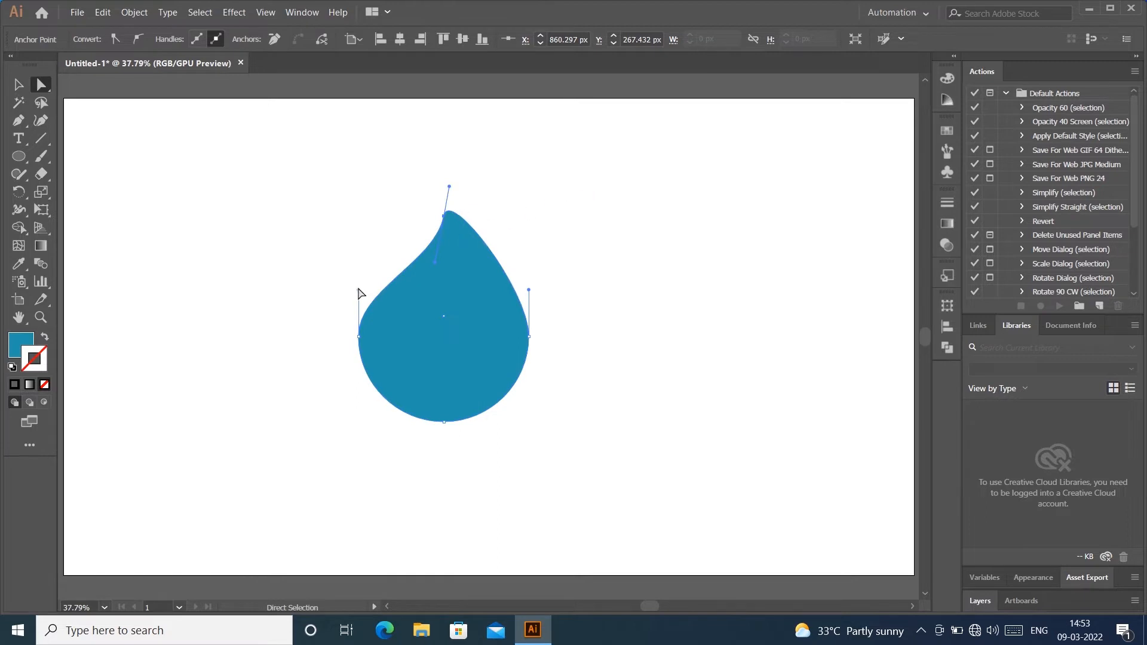
pyautogui.moveTo(358, 291); pyautogui.dragTo(367, 287)
pyautogui.hotkey('ctrl', 'z')
pyautogui.hotkey('ctrl', 'z')
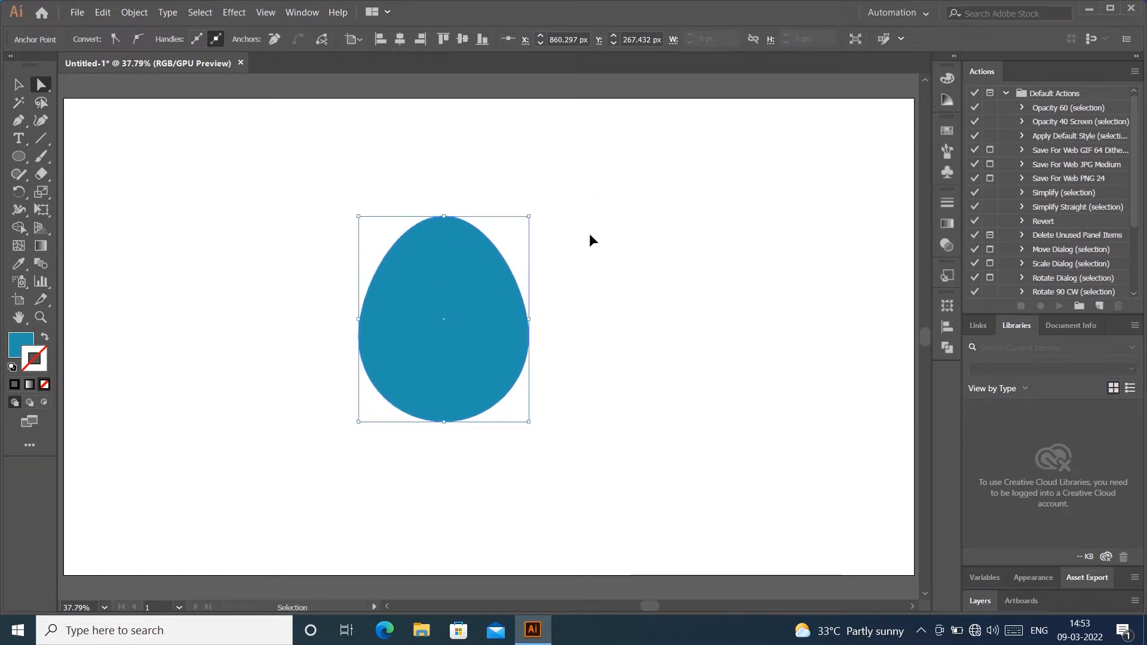
pyautogui.moveTo(402, 217); pyautogui.dragTo(439, 288)
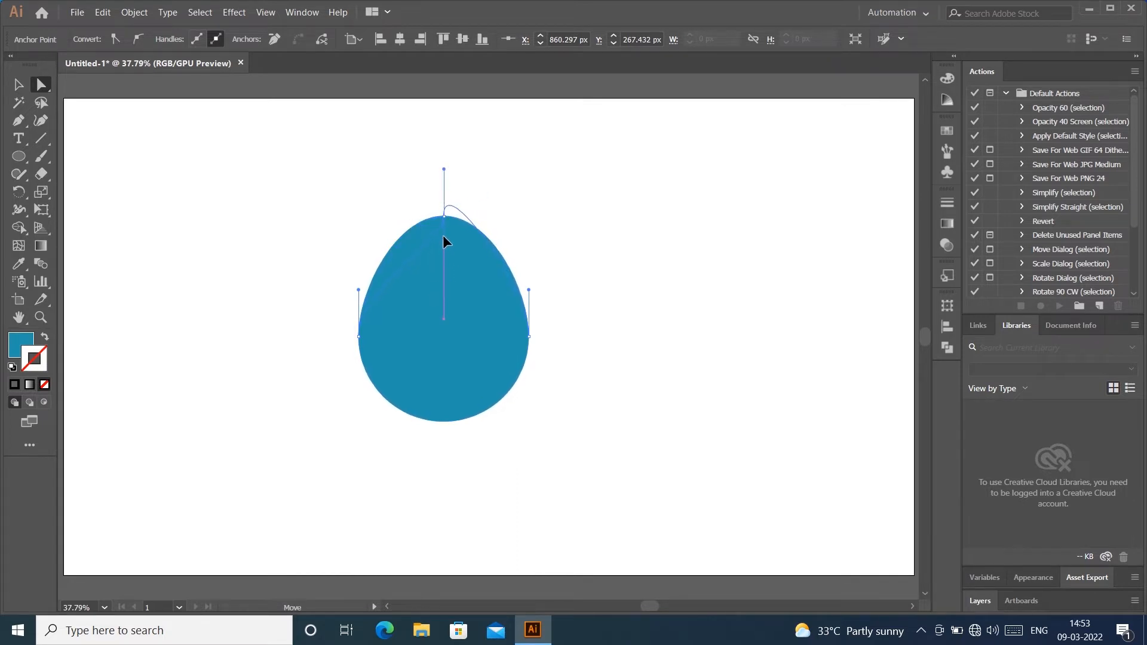
pyautogui.moveTo(443, 236); pyautogui.dragTo(443, 236)
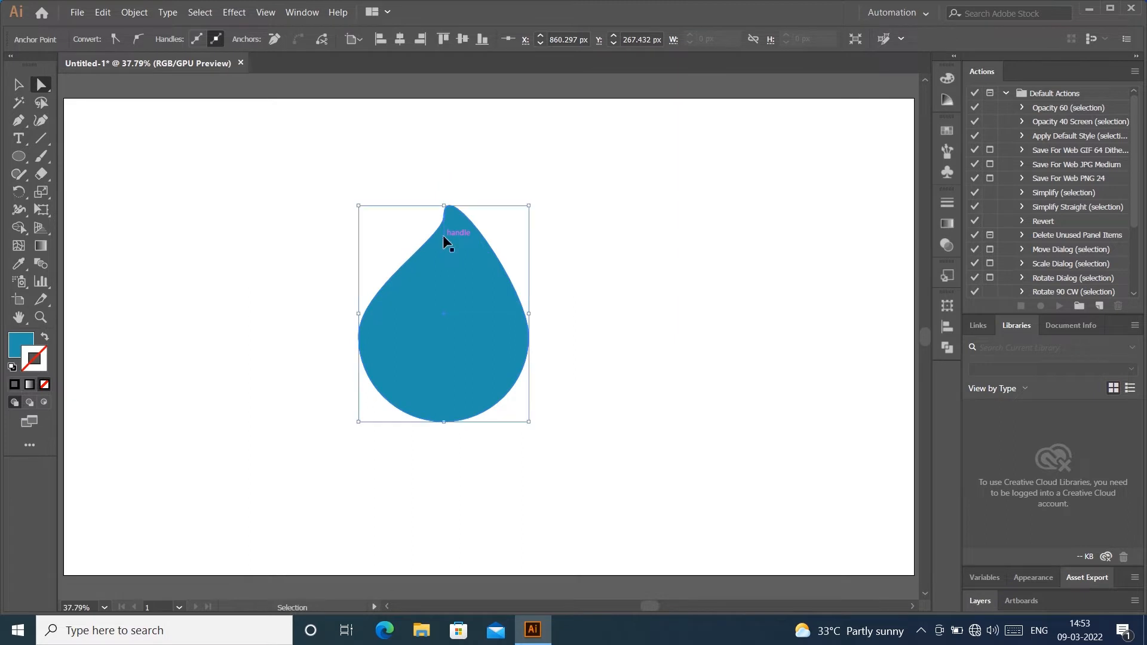
# Step: Undo the handle edit and the upward nudges until the top anchor is back at Y 327.432 px
pyautogui.hotkey('ctrl', 'z')
pyautogui.hotkey('ctrl', 'z')
pyautogui.hotkey('ctrl', 'z')
pyautogui.hotkey('ctrl', 'z')
pyautogui.hotkey('ctrl', 'z')
pyautogui.hotkey('ctrl', 'z')
pyautogui.hotkey('ctrl', 'z')
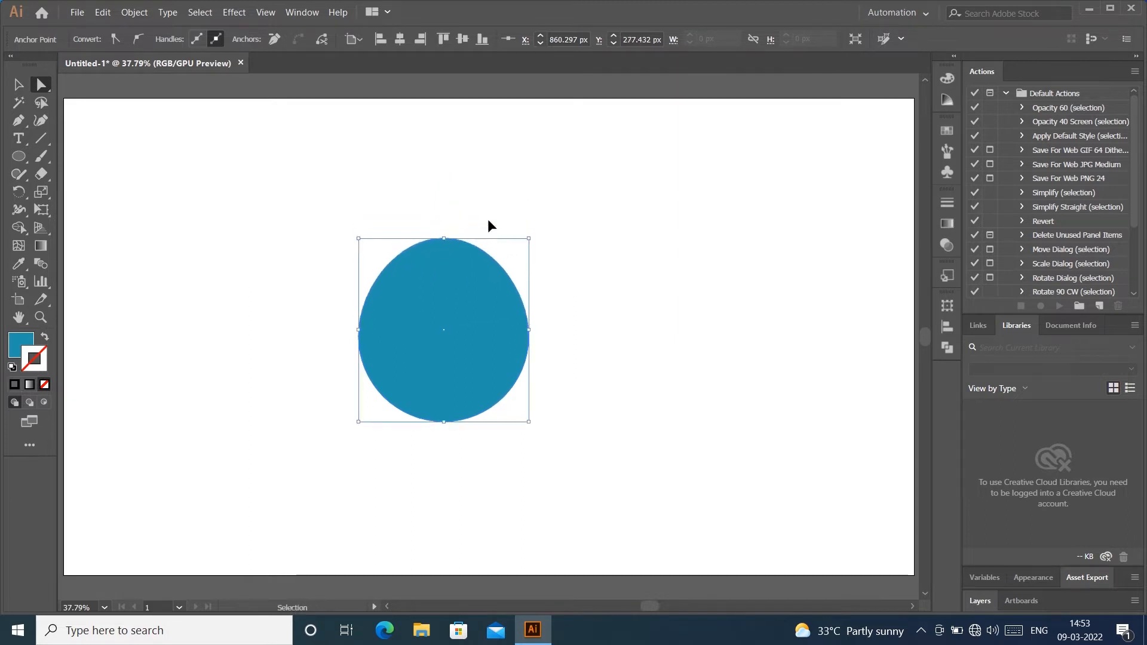
# Step: Rotate the top anchor's left direction handle inward and down, giving the shape's left side a drop-like slope
pyautogui.click(399, 241)
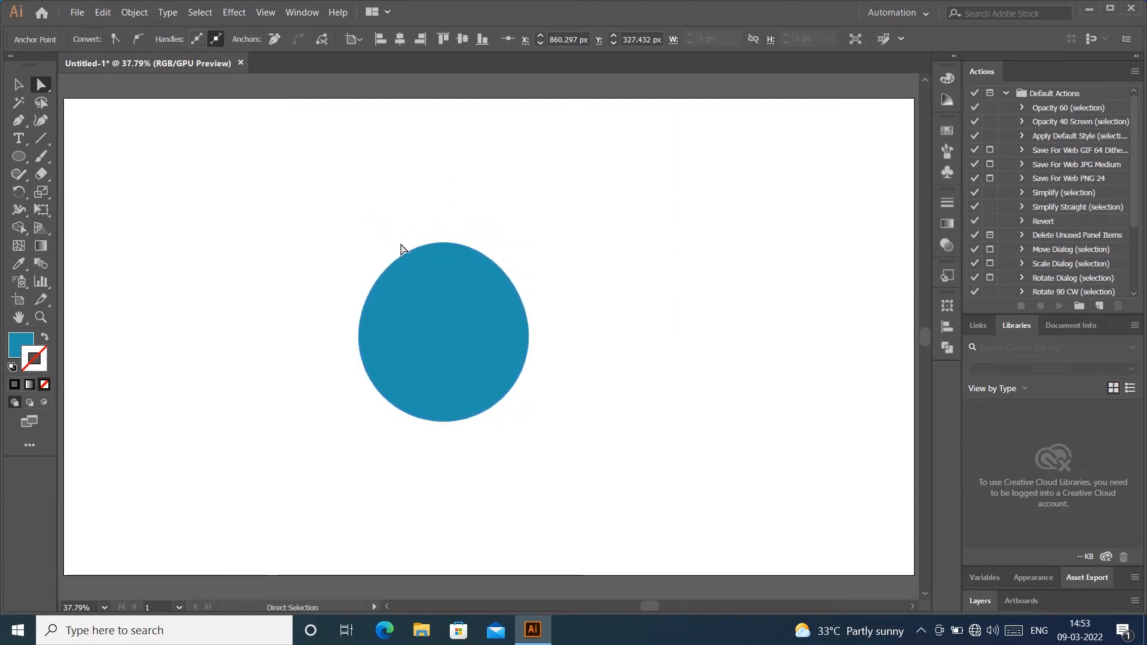
pyautogui.click(452, 243)
pyautogui.click(444, 242)
pyautogui.moveTo(397, 242); pyautogui.dragTo(419, 270)
pyautogui.press('v')
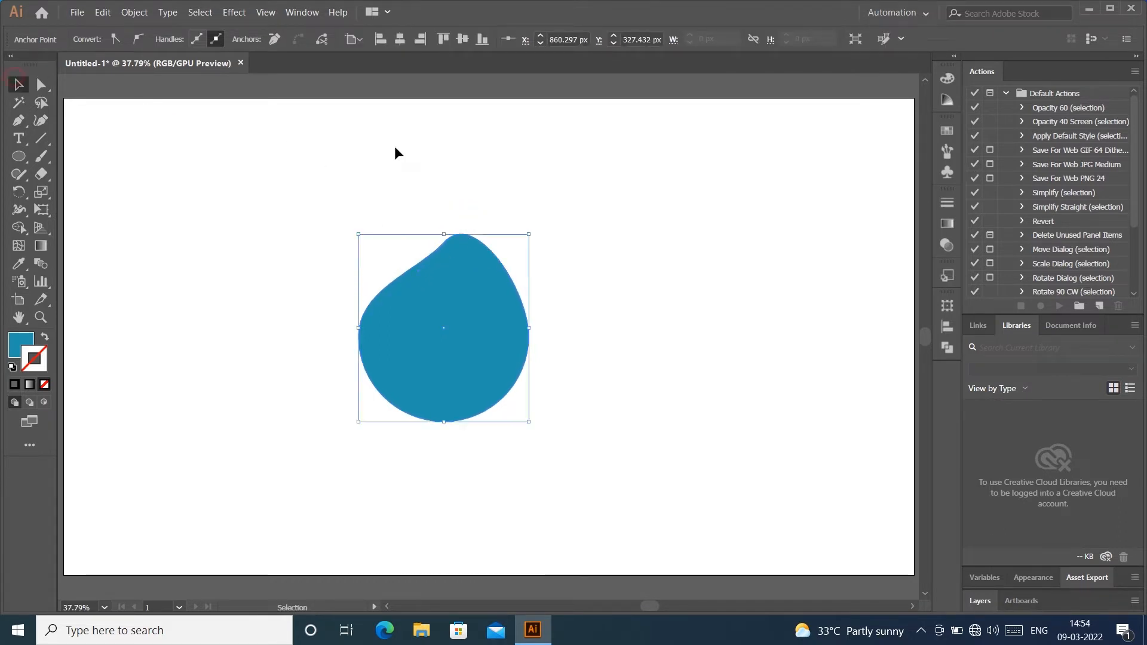
# Step: Draw a tall rectangle covering the shape's right half, with its left edge on the vertical centre line
pyautogui.click(460, 254)
pyautogui.moveTo(24, 160); pyautogui.dragTo(78, 156)
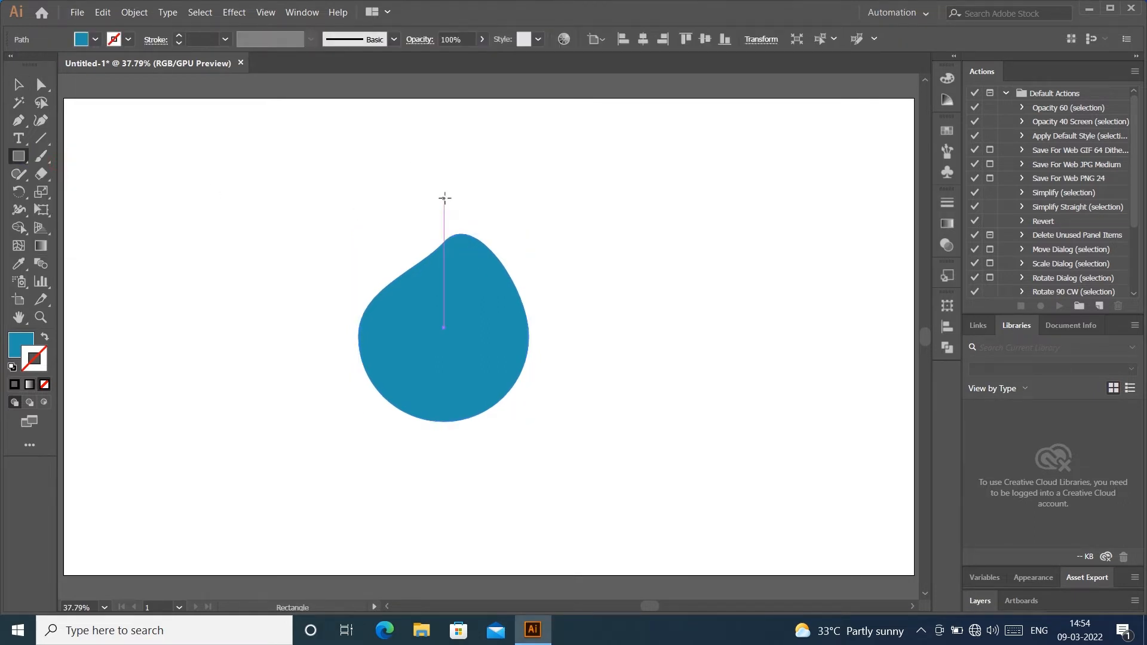
pyautogui.moveTo(445, 198); pyautogui.dragTo(605, 514)
# Step: Remove the rectangle and the shape's right half with Shape Builder, keeping only the sloped left half
pyautogui.press('v')
pyautogui.moveTo(267, 90); pyautogui.dragTo(500, 338)
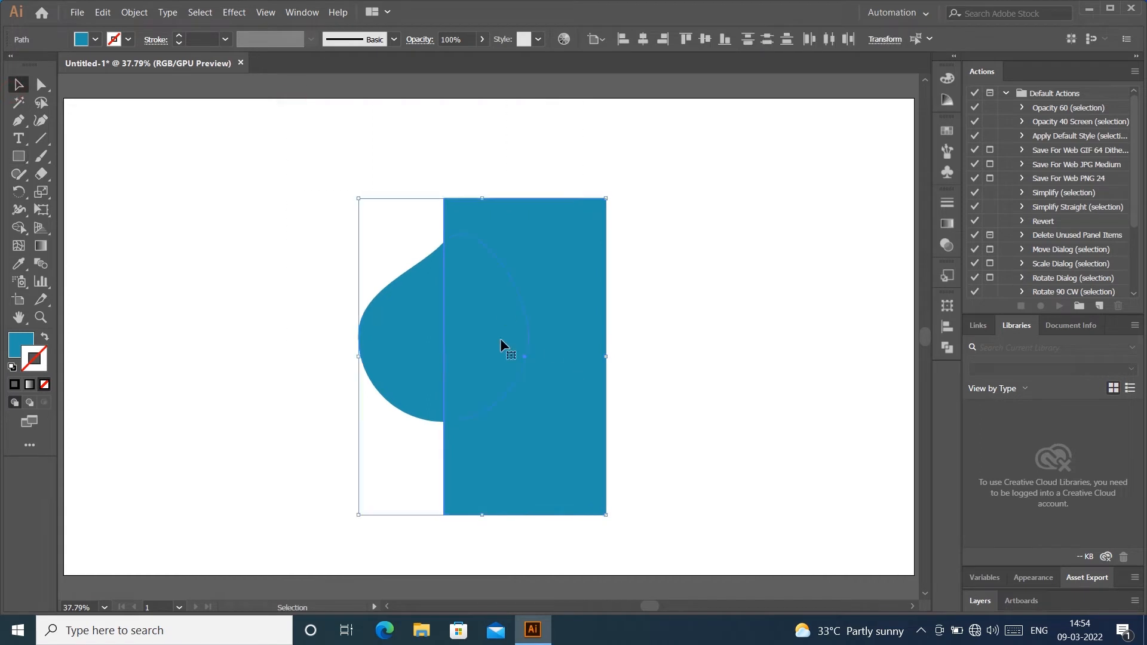
pyautogui.click(22, 231)
pyautogui.moveTo(661, 341); pyautogui.dragTo(513, 342)
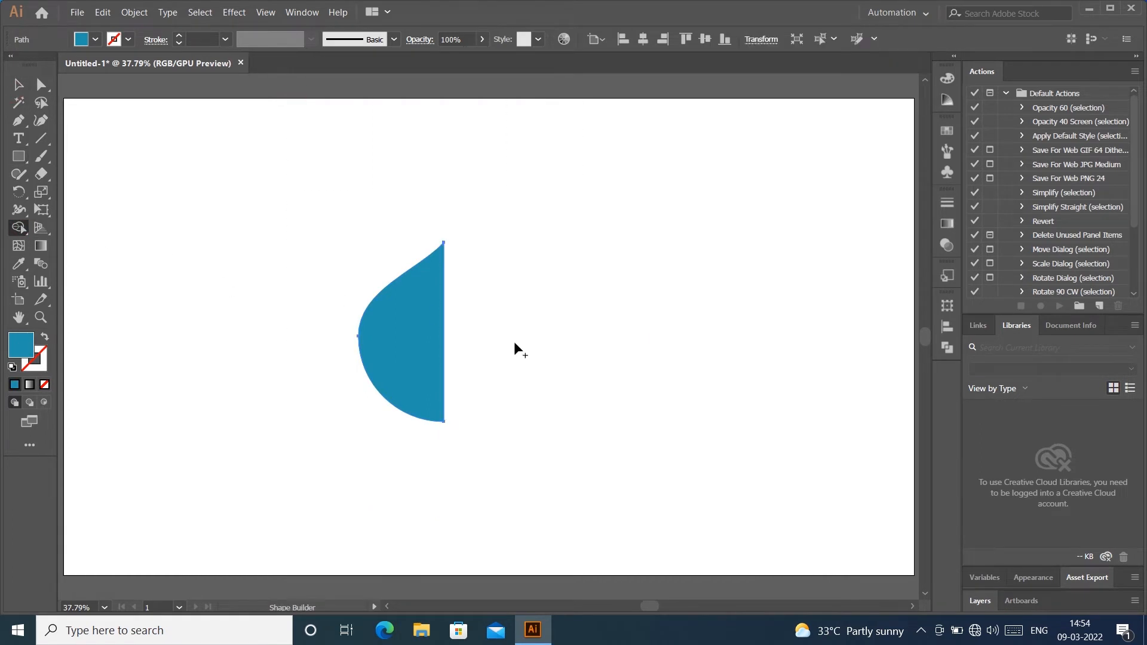
# Step: Create a mirrored copy of the half shape across the vertical axis and place it flush against the original's straight edge
pyautogui.click(18, 84)
pyautogui.rightClick(397, 306)
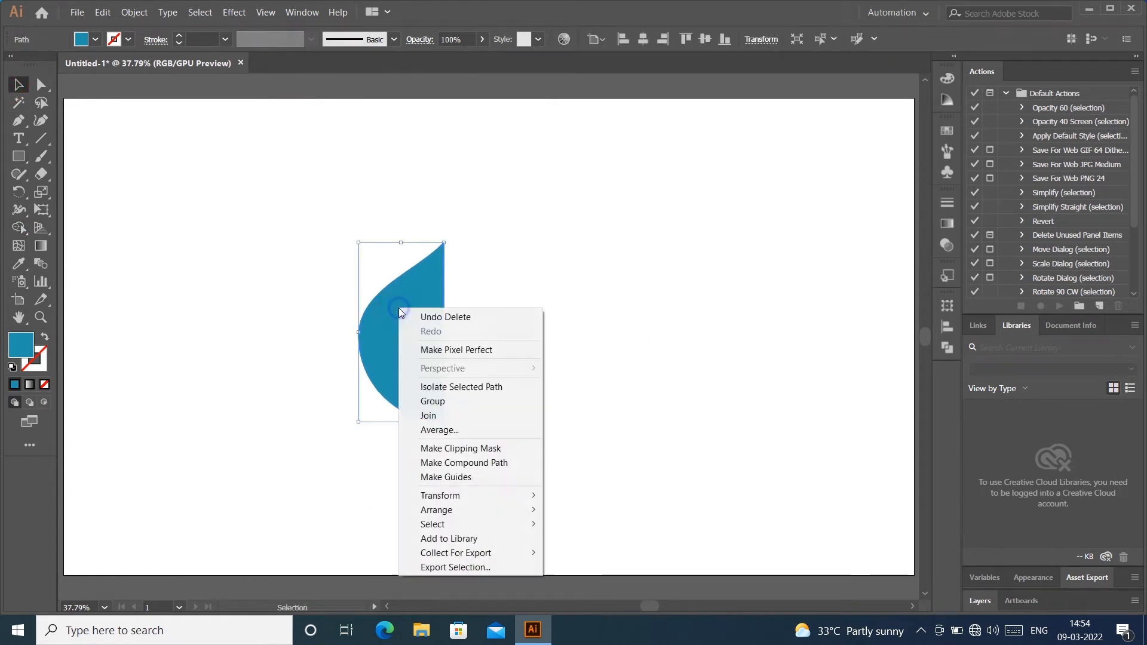
pyautogui.moveTo(472, 495)
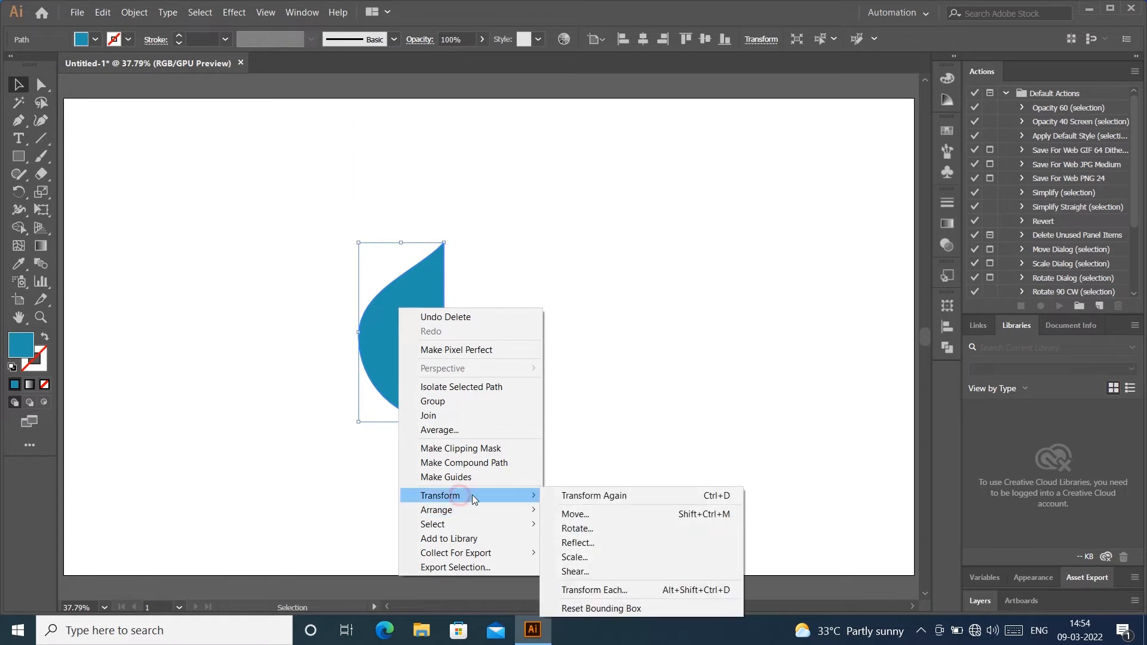
pyautogui.click(616, 542)
pyautogui.click(543, 391)
pyautogui.click(601, 421)
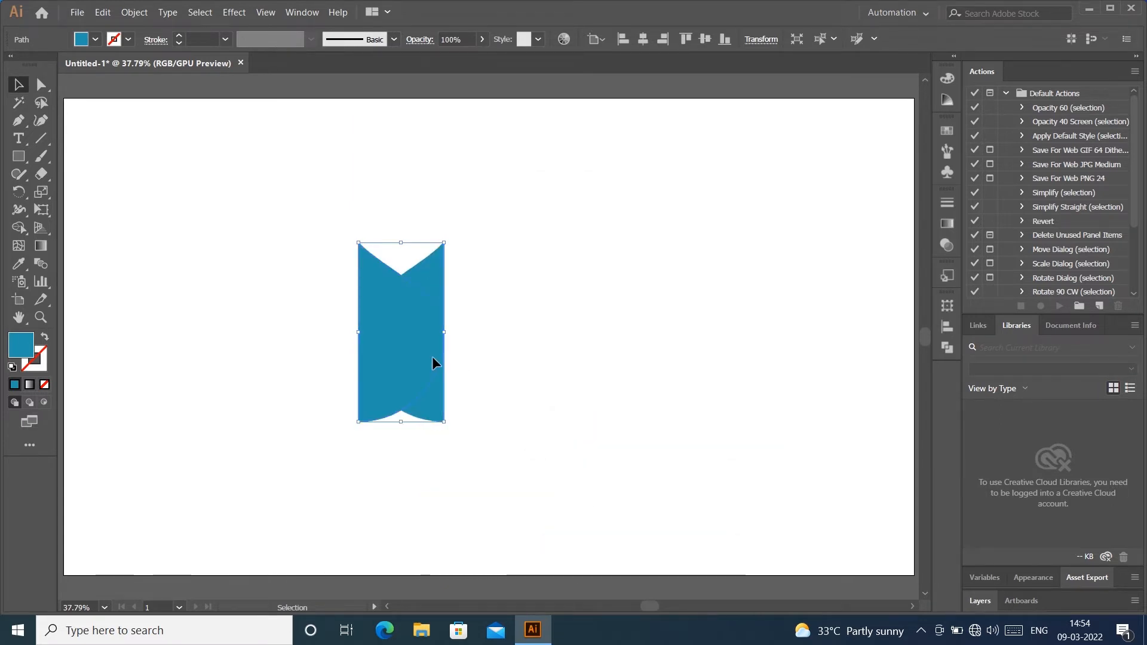
pyautogui.moveTo(409, 349); pyautogui.dragTo(493, 350)
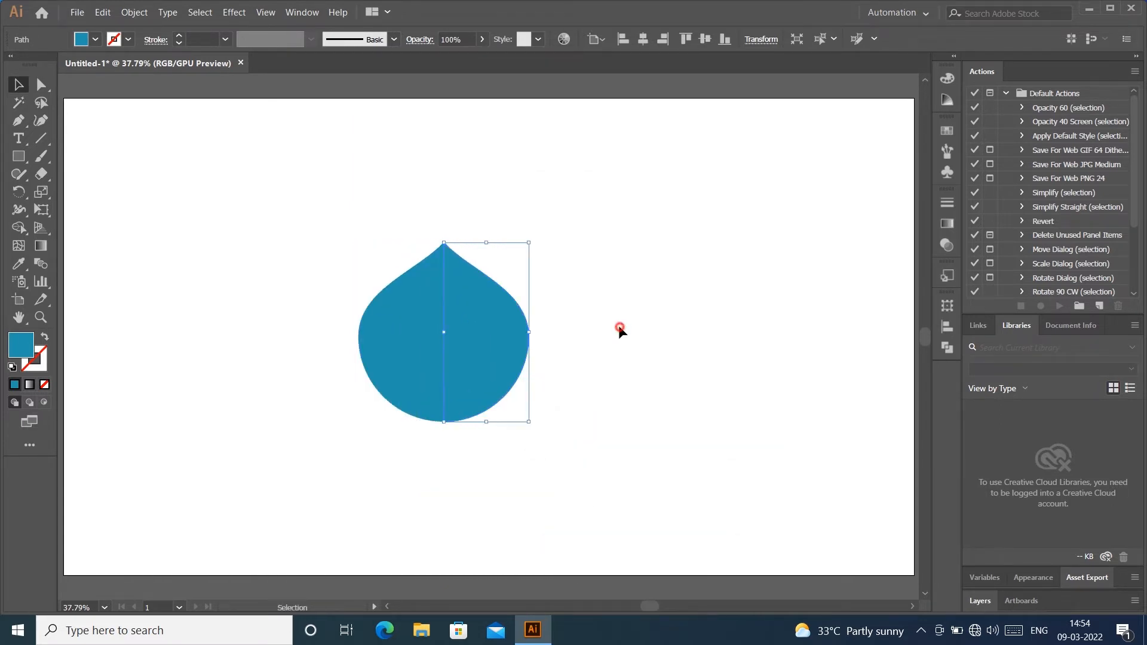
# Step: Unite the two mirrored halves into a single drop shape with Pathfinder
pyautogui.click(618, 325)
pyautogui.moveTo(385, 238); pyautogui.dragTo(485, 364)
pyautogui.rightClick(435, 323)
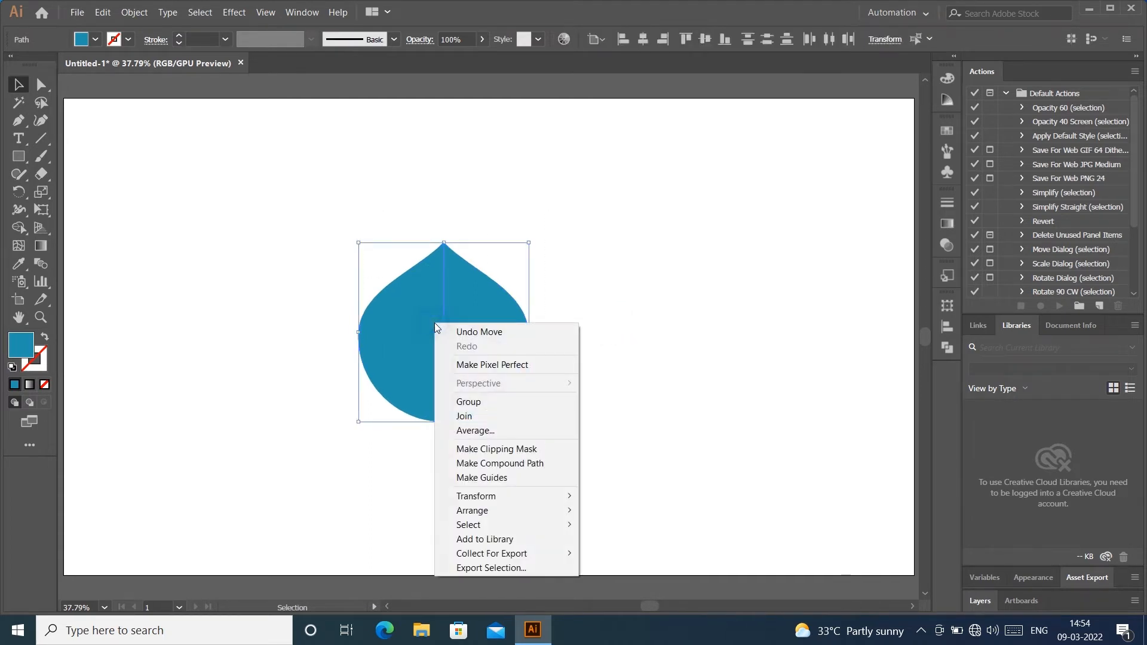
pyautogui.click(947, 347)
pyautogui.click(773, 338)
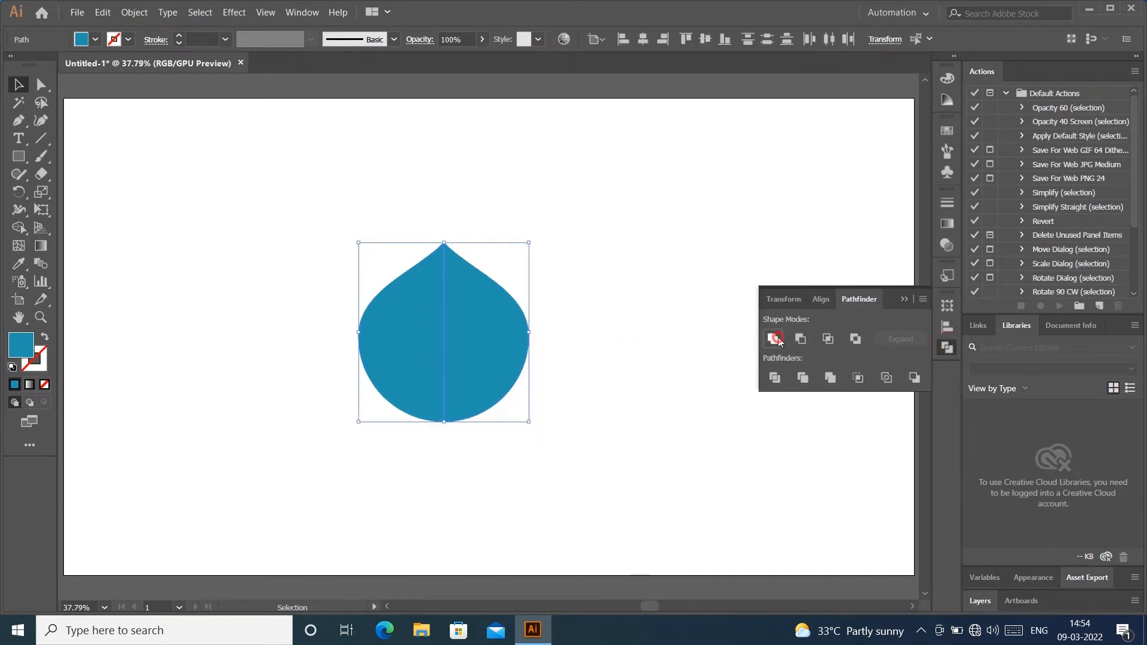
pyautogui.click(579, 235)
# Step: Raise the drop's top anchor point straight up to Y 237.43 px to lengthen its pointed tip, and deselect it
pyautogui.press('a')
pyautogui.moveTo(414, 204); pyautogui.dragTo(477, 263)
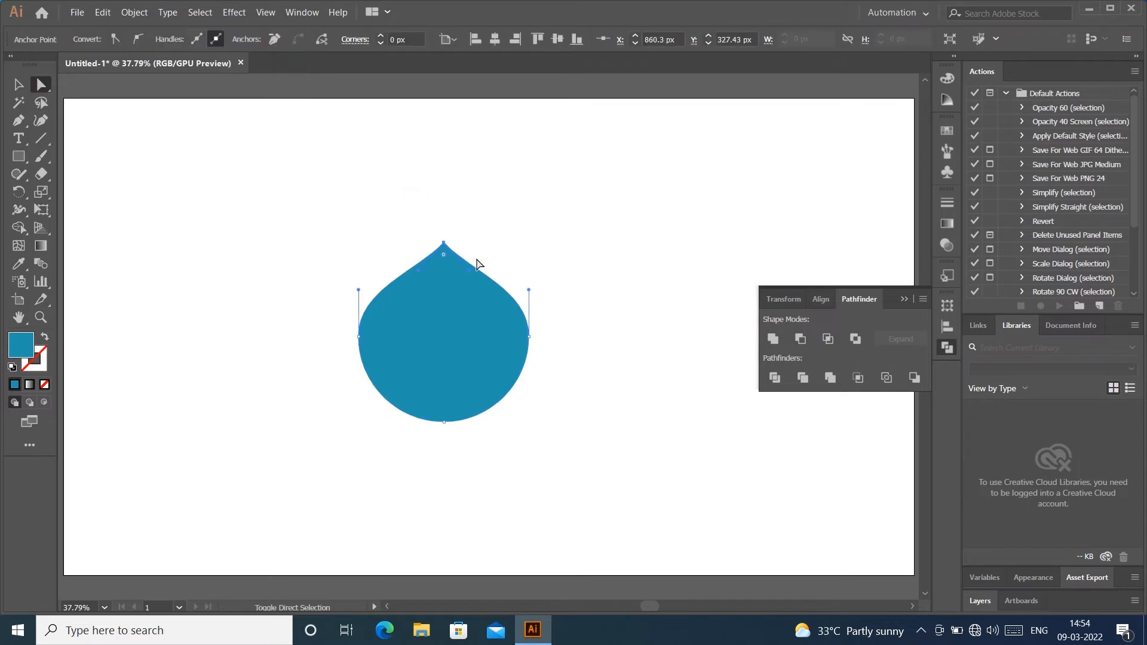
pyautogui.hotkey('shift', 'Up')
pyautogui.hotkey('shift', 'Up')
pyautogui.hotkey('shift', 'Up')
pyautogui.hotkey('shift', 'Up')
pyautogui.hotkey('shift', 'Up')
pyautogui.hotkey('shift', 'Up')
pyautogui.hotkey('shift', 'Up')
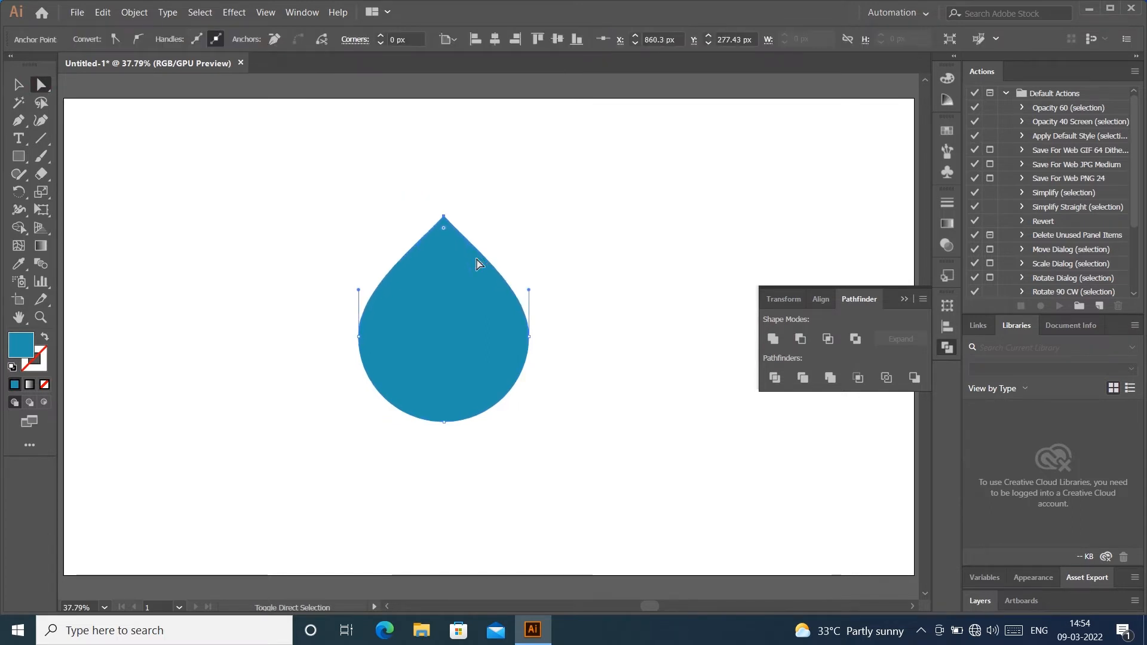
pyautogui.hotkey('shift', 'Up')
pyautogui.hotkey('shift', 'Down')
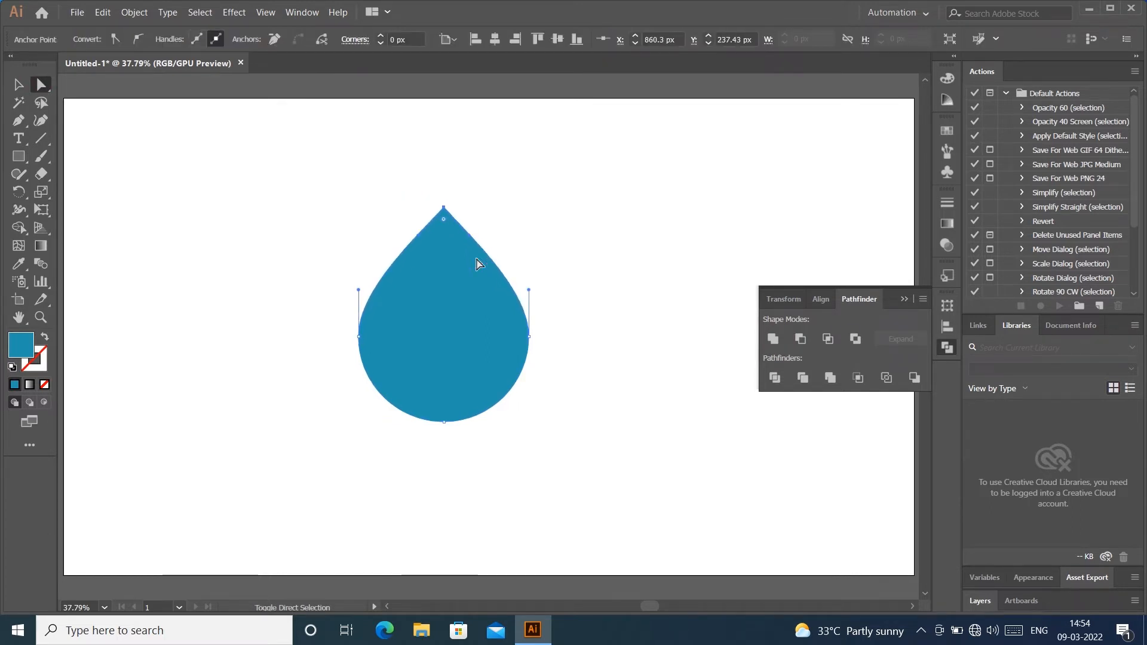
pyautogui.hotkey('shift', 'Up')
pyautogui.click(903, 299)
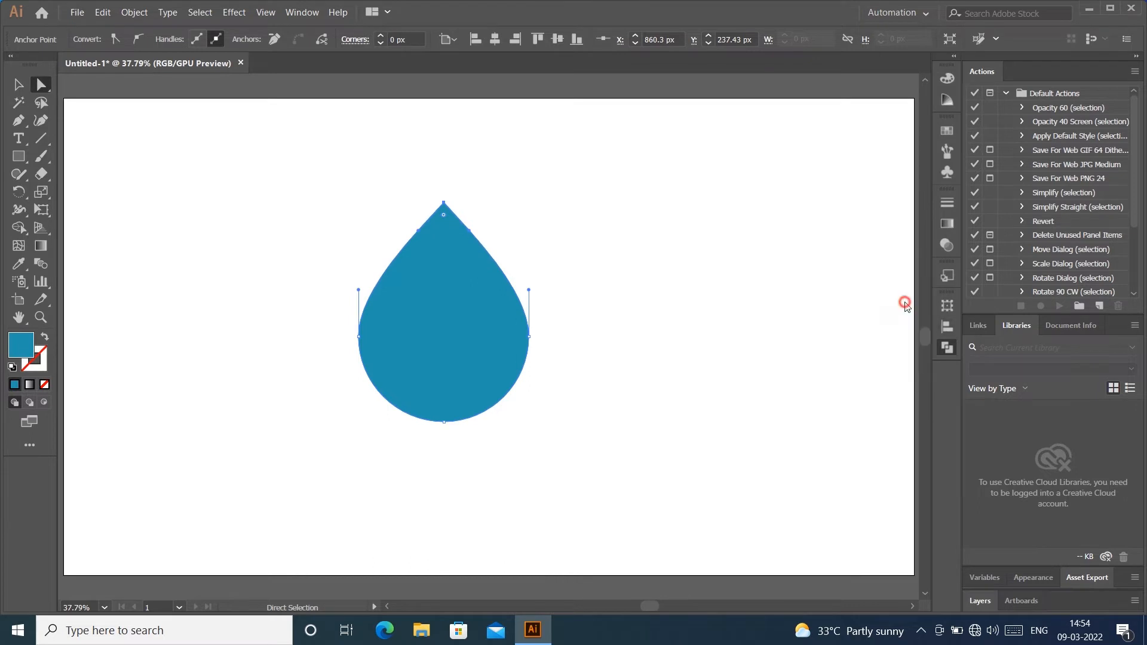
pyautogui.click(736, 261)
pyautogui.click(426, 390)
pyautogui.click(744, 336)
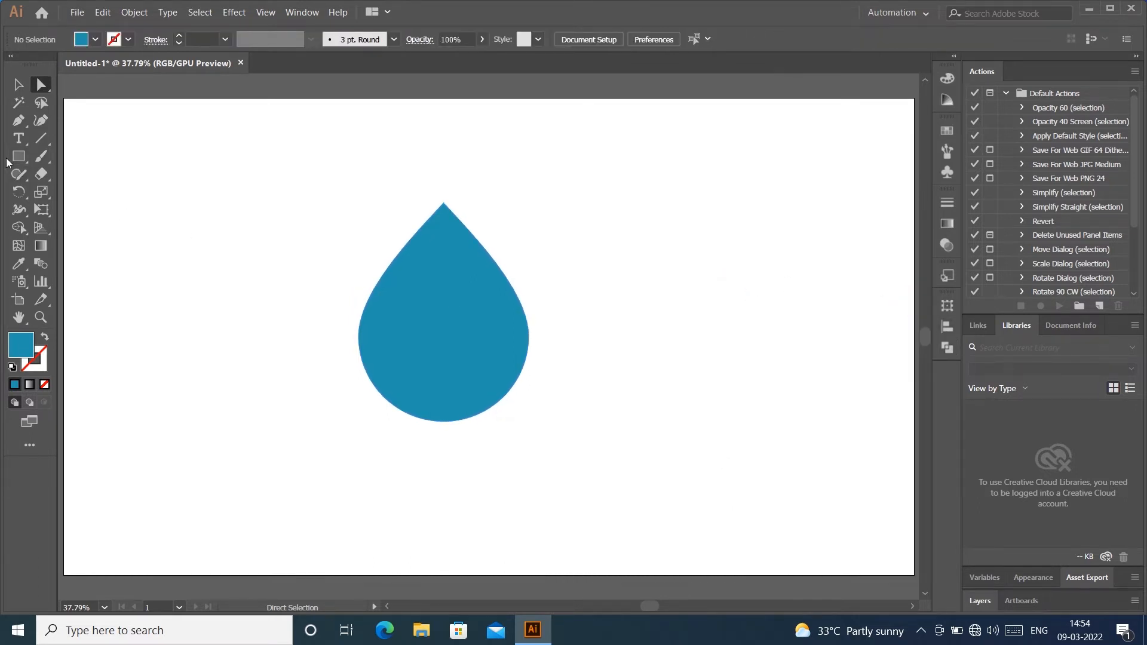
# Step: Draw a rectangle covering the drop's left half, with its right edge on the drop's vertical centre line
pyautogui.click(18, 157)
pyautogui.moveTo(443, 183); pyautogui.dragTo(347, 448)
pyautogui.click(17, 84)
pyautogui.moveTo(563, 287); pyautogui.dragTo(401, 321)
pyautogui.click(18, 232)
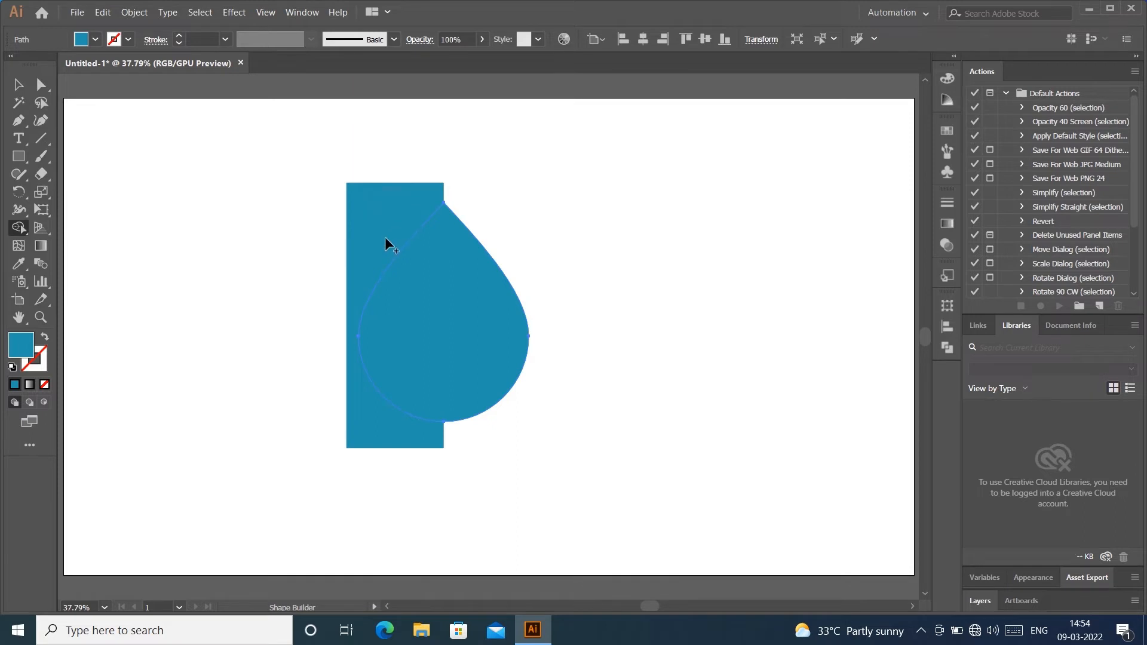
pyautogui.click(18, 84)
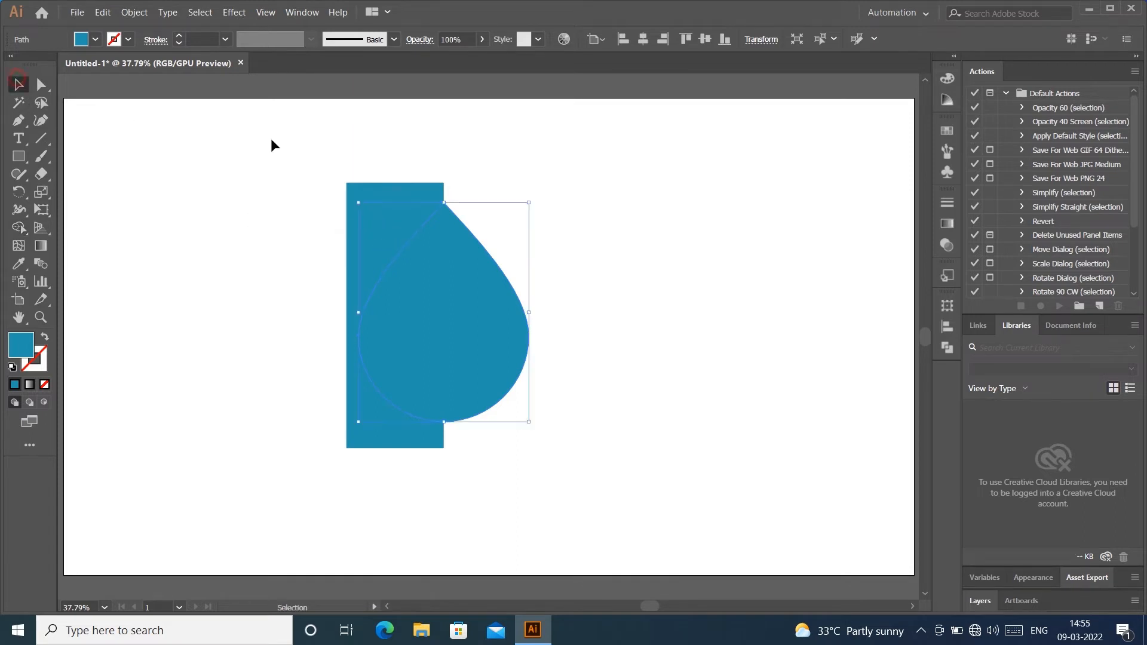
# Step: Remove the rectangle's area outside the drop with Shape Builder, leaving the drop split into two halves
pyautogui.moveTo(296, 157); pyautogui.dragTo(400, 233)
pyautogui.click(20, 232)
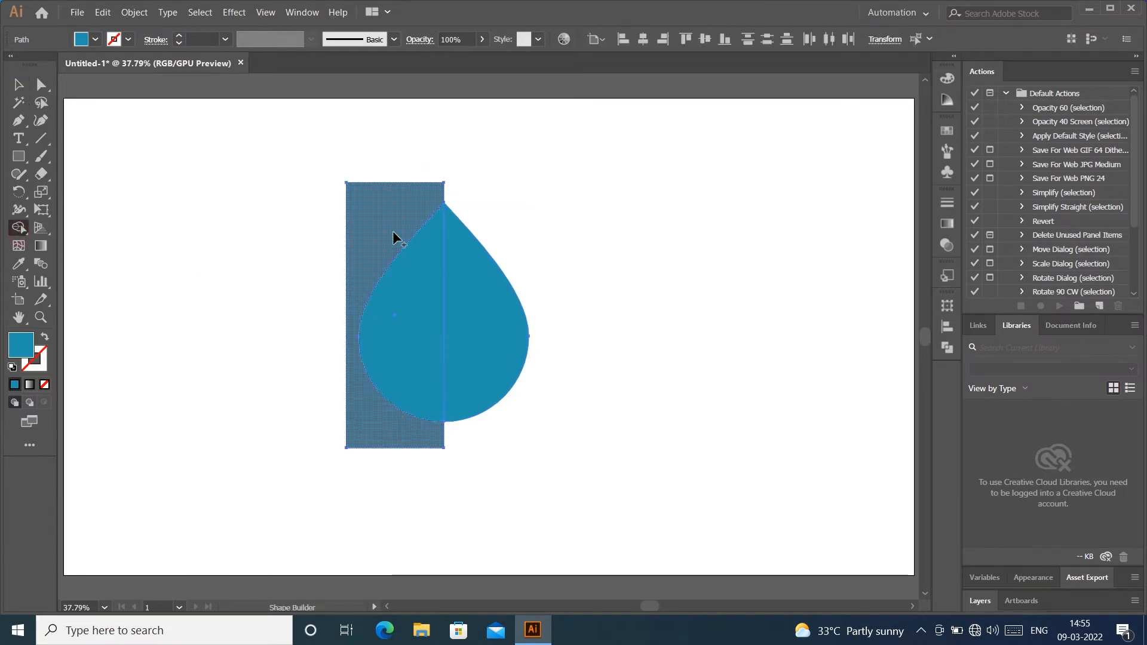
pyautogui.keyDown('alt'); pyautogui.click(393, 231); pyautogui.keyUp('alt')
pyautogui.press('v')
pyautogui.click(673, 175)
# Step: Fill the drop's left half with the darker teal #16889B
pyautogui.click(468, 278)
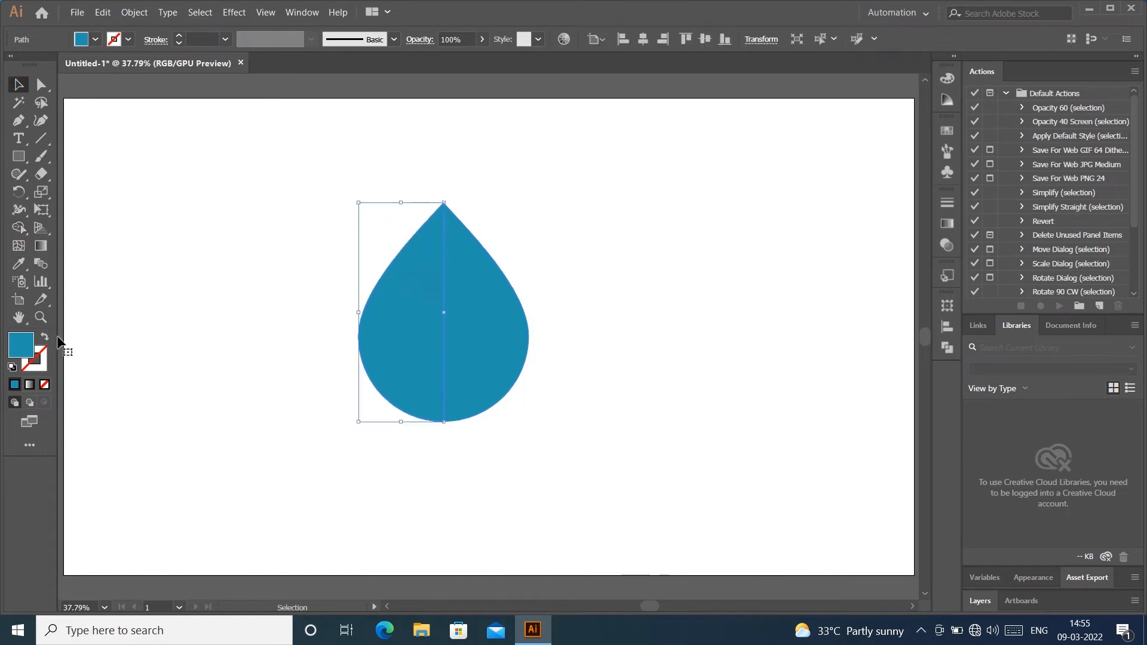
pyautogui.doubleClick(21, 344)
pyautogui.click(398, 301)
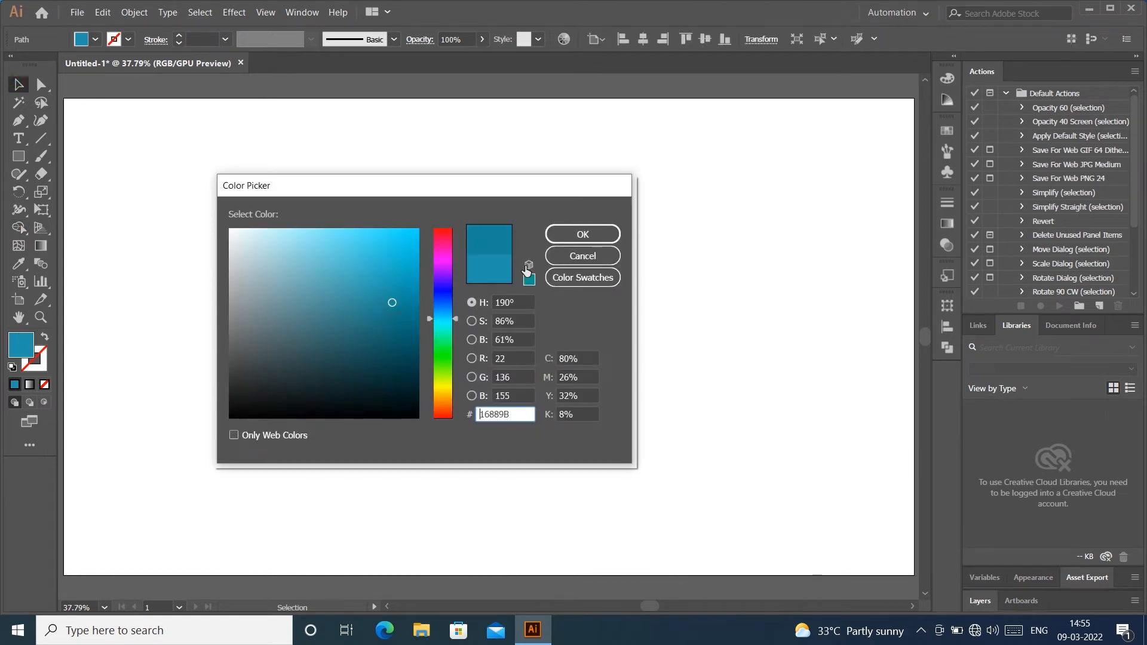
pyautogui.click(582, 233)
# Step: Fill the drop's right half with the lighter cyan #27BDC9
pyautogui.doubleClick(20, 345)
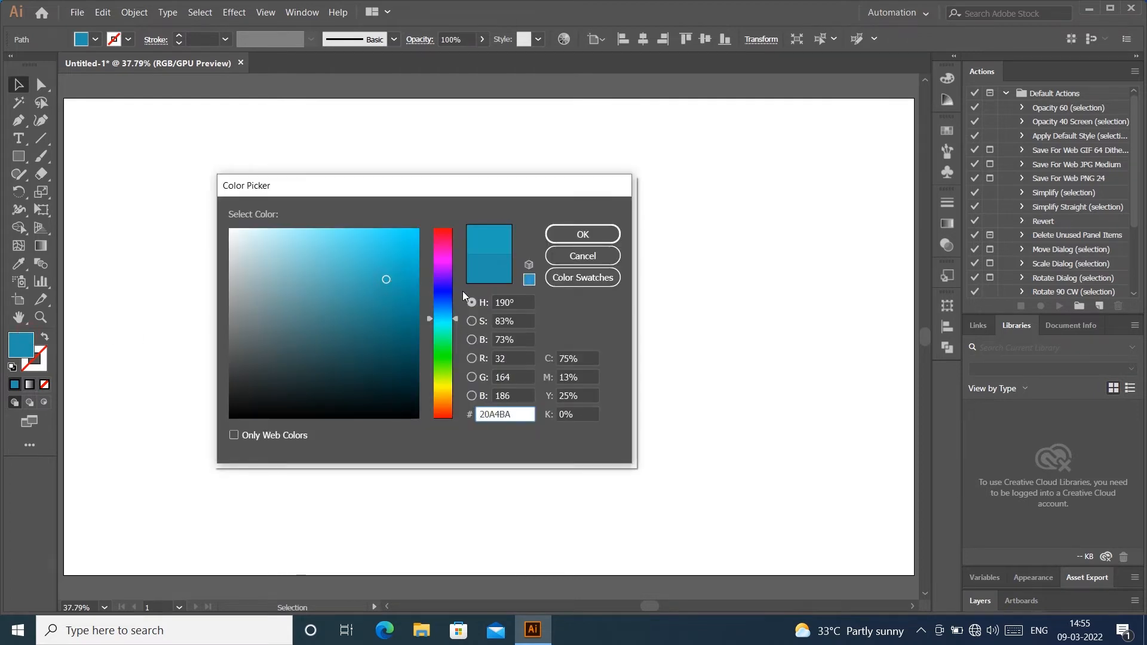
pyautogui.click(383, 267)
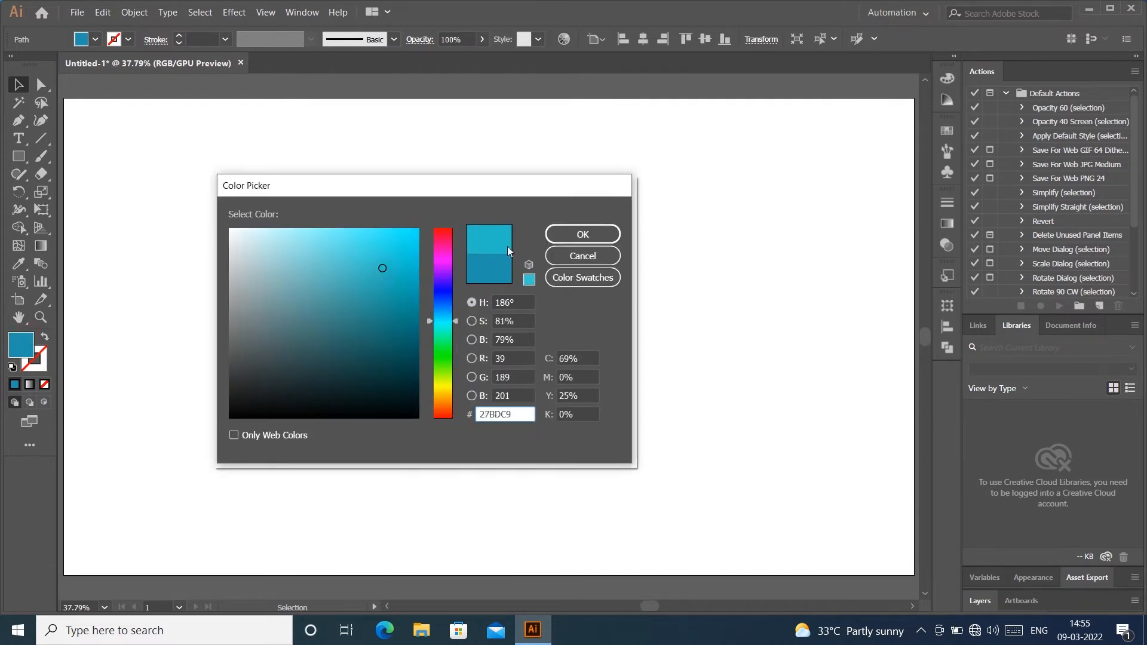
pyautogui.click(582, 234)
pyautogui.click(433, 346)
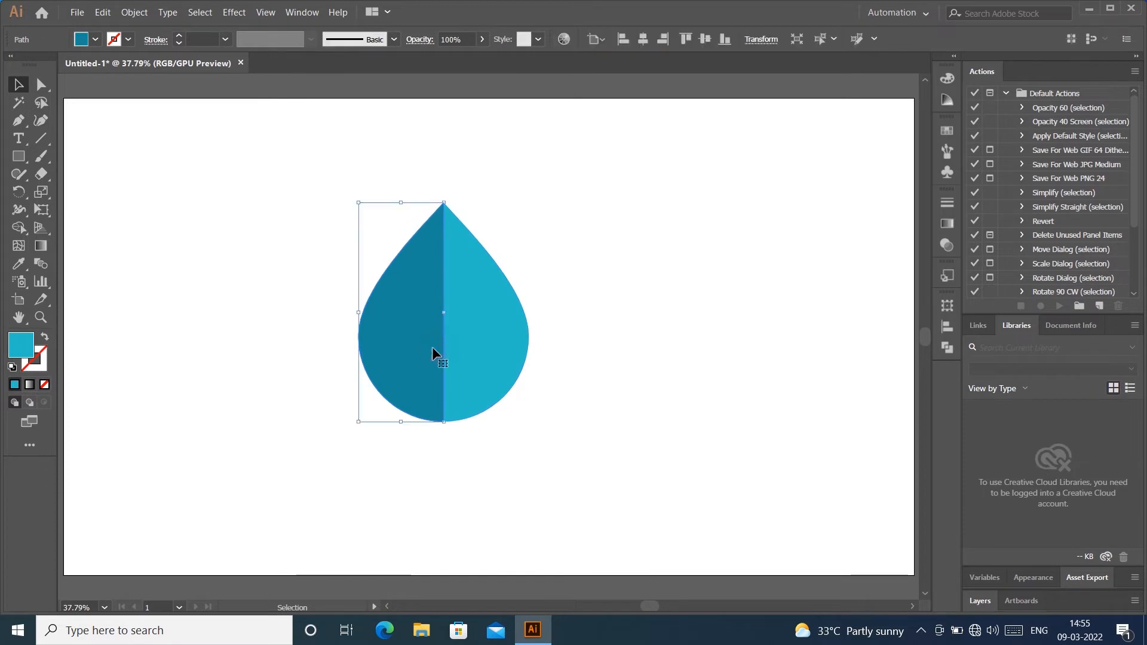
pyautogui.click(40, 120)
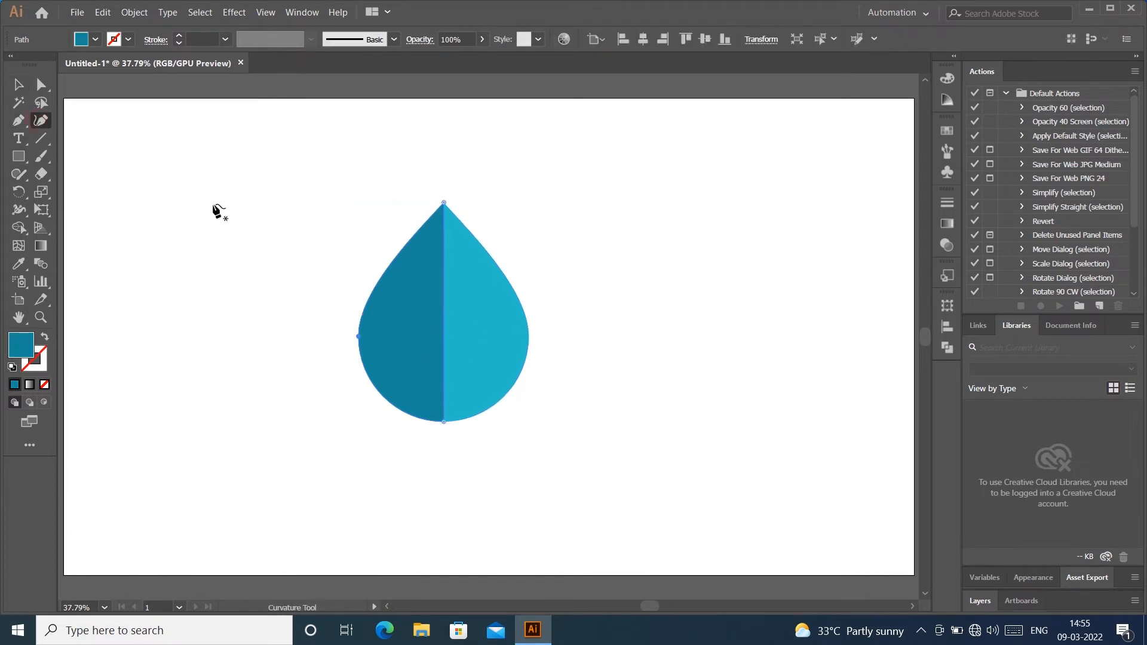
pyautogui.click(443, 322)
pyautogui.hotkey('ctrl', 'z')
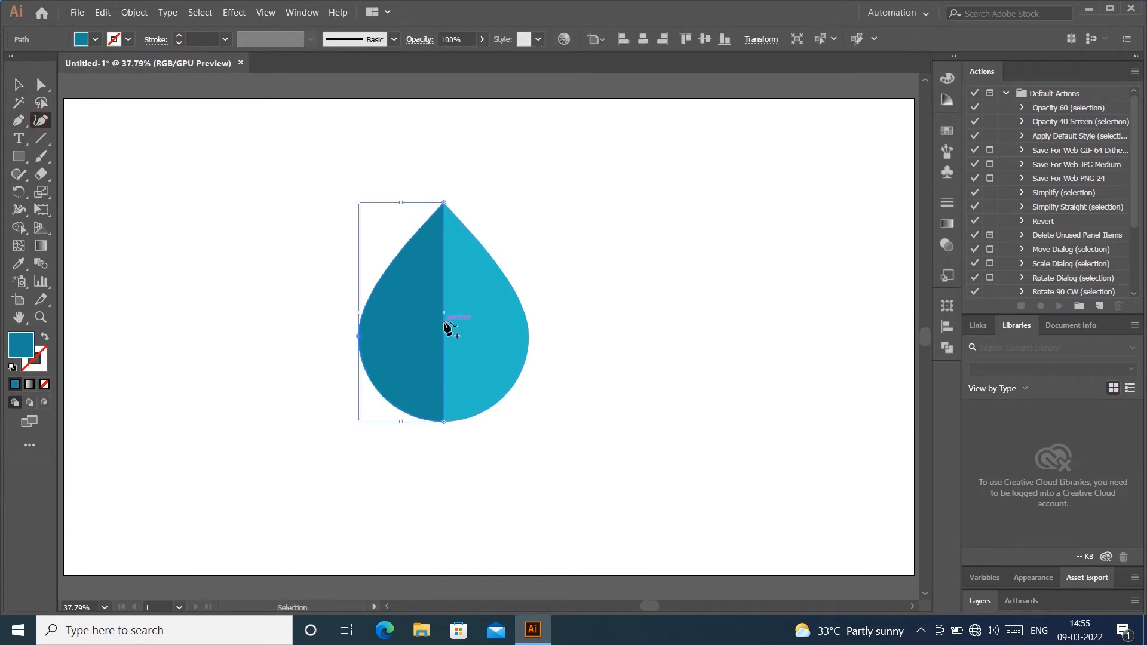
# Step: Add an anchor point halfway along the straight inner edge of the drop's dark left half
pyautogui.press('v')
pyautogui.rightClick(20, 123)
pyautogui.click(67, 142)
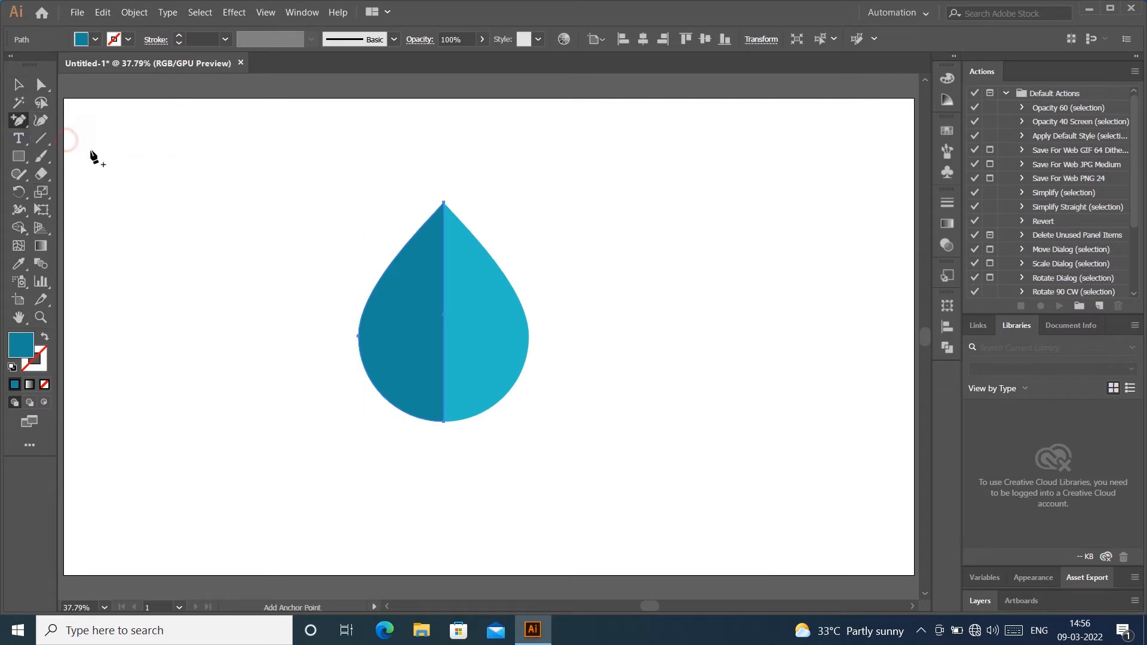
pyautogui.click(443, 316)
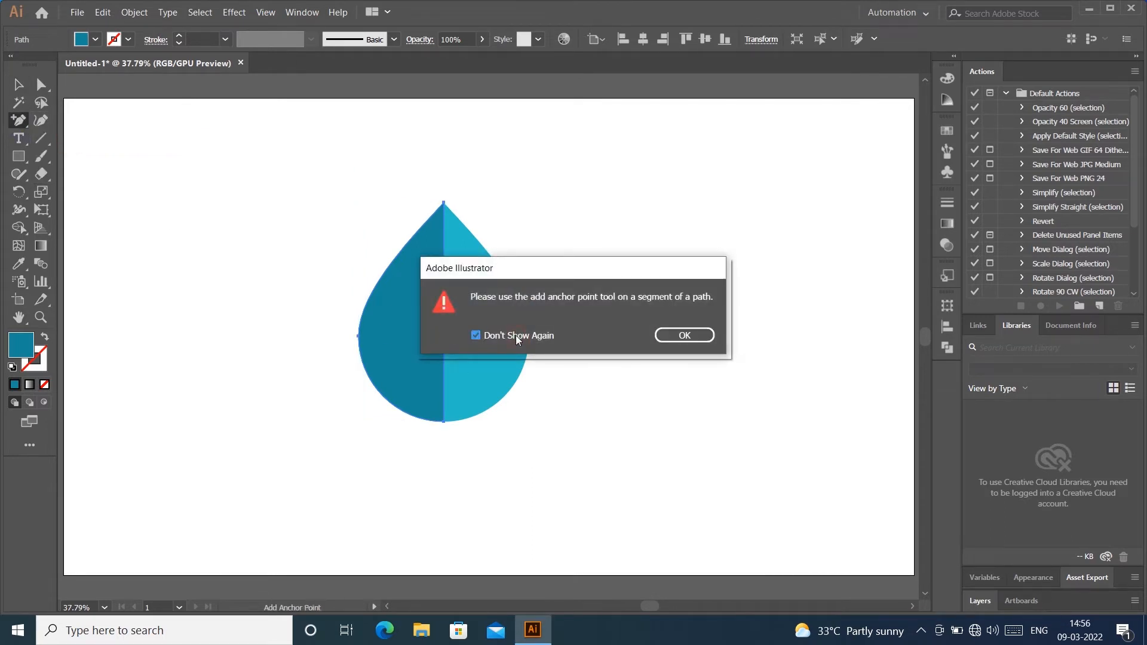
pyautogui.click(685, 336)
# Step: Try to reshape the inner edge at the new point with the Anchor Point tool, and undo the last edit
pyautogui.rightClick(30, 118)
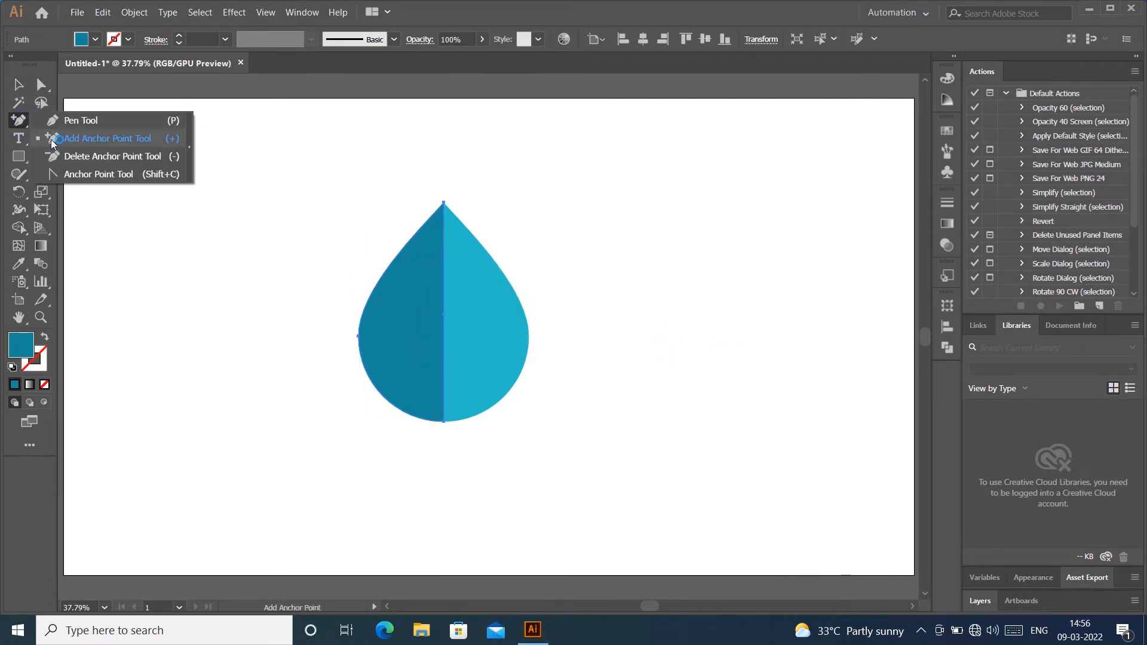
pyautogui.click(71, 173)
pyautogui.click(445, 317)
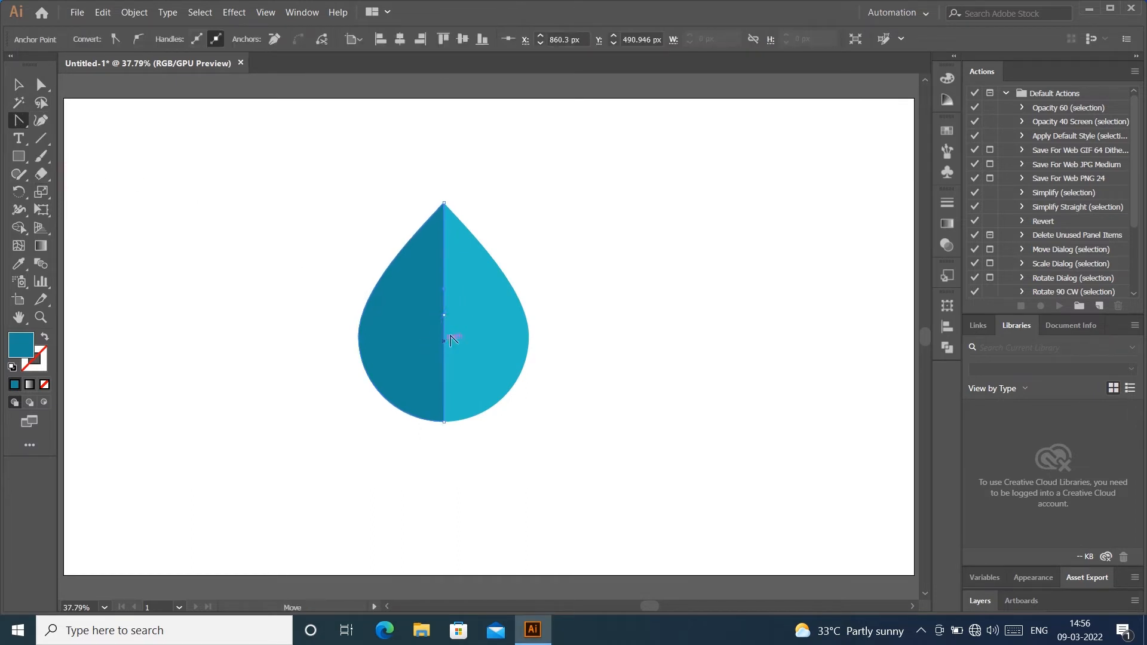
pyautogui.moveTo(444, 317)
pyautogui.mouseDown()
pyautogui.moveTo(453, 338)
pyautogui.moveTo(431, 317)
pyautogui.mouseUp()
pyautogui.click(442, 317)
pyautogui.hotkey('ctrl', 'z')
# Step: Move the inner edge's middle anchor point left so the edge bends into the dark half, undoing any rounding of all corners
pyautogui.click(40, 120)
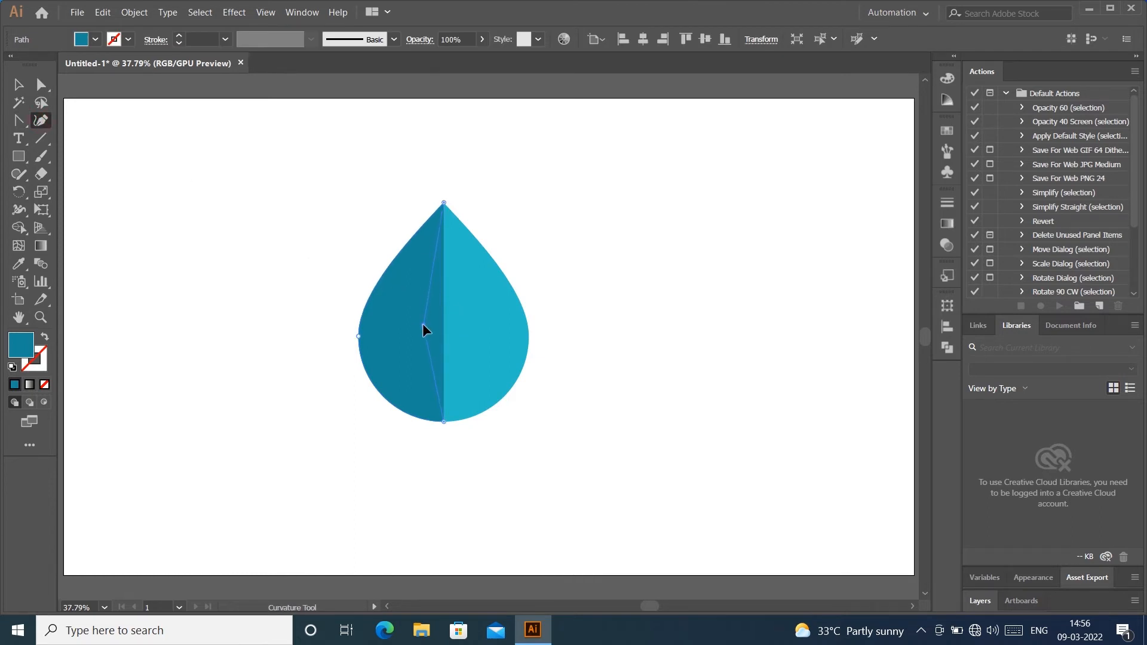
pyautogui.moveTo(414, 330); pyautogui.dragTo(480, 342)
pyautogui.press('a')
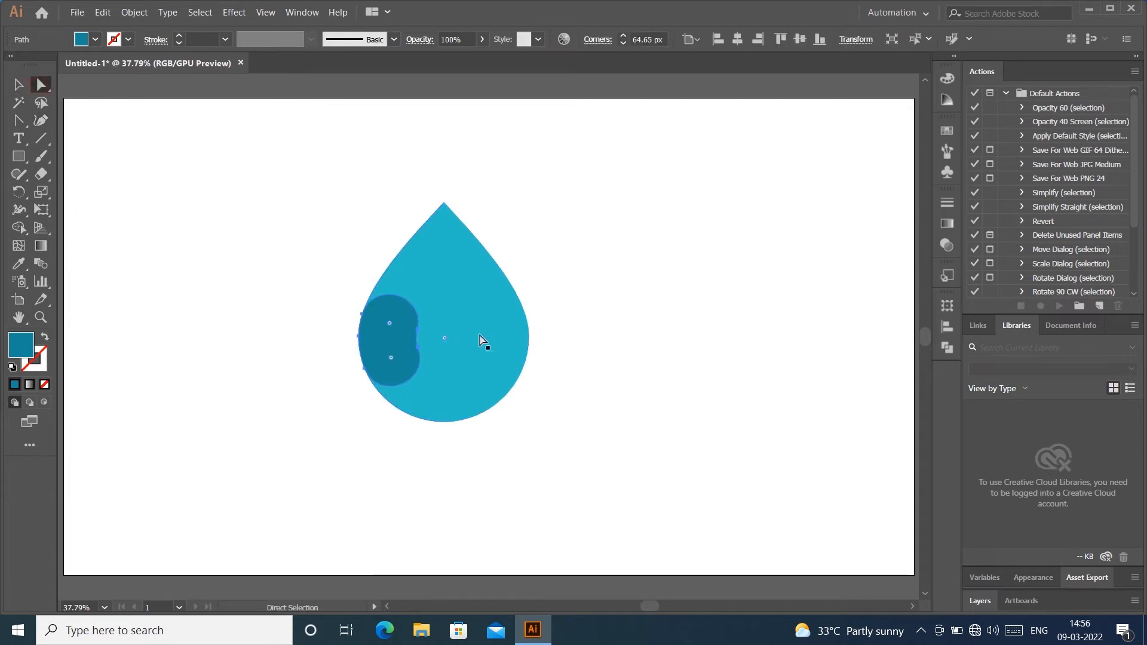
pyautogui.hotkey('ctrl', 'z')
# Step: Round only the bent corner of the dark half's inner edge into a smooth curve
pyautogui.click(568, 226)
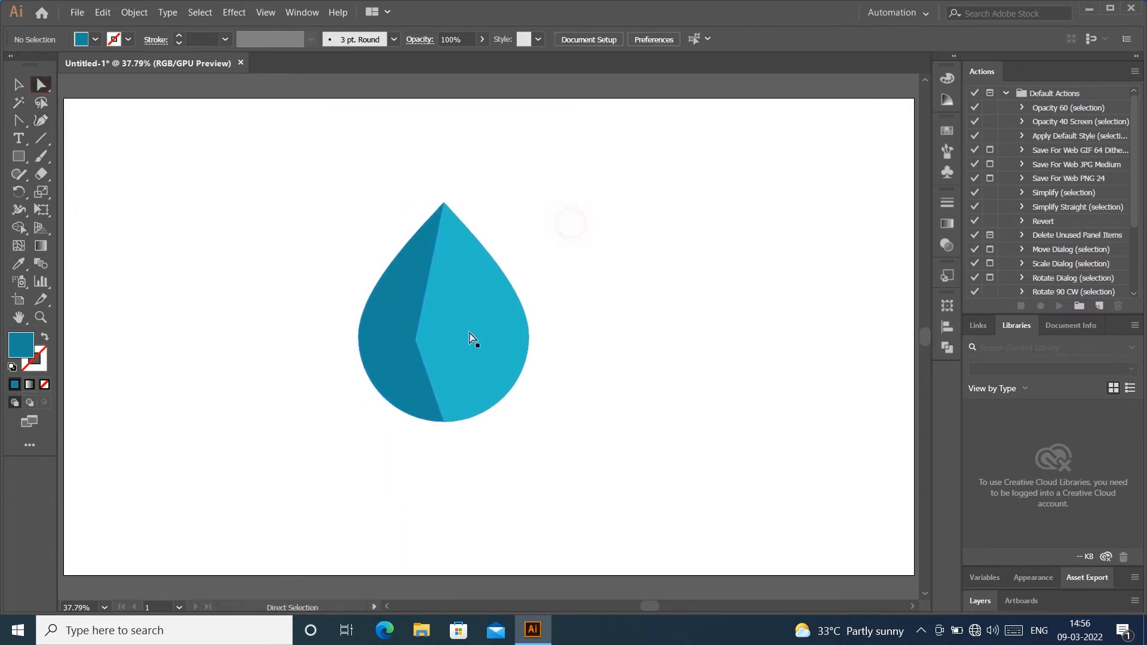
pyautogui.click(416, 340)
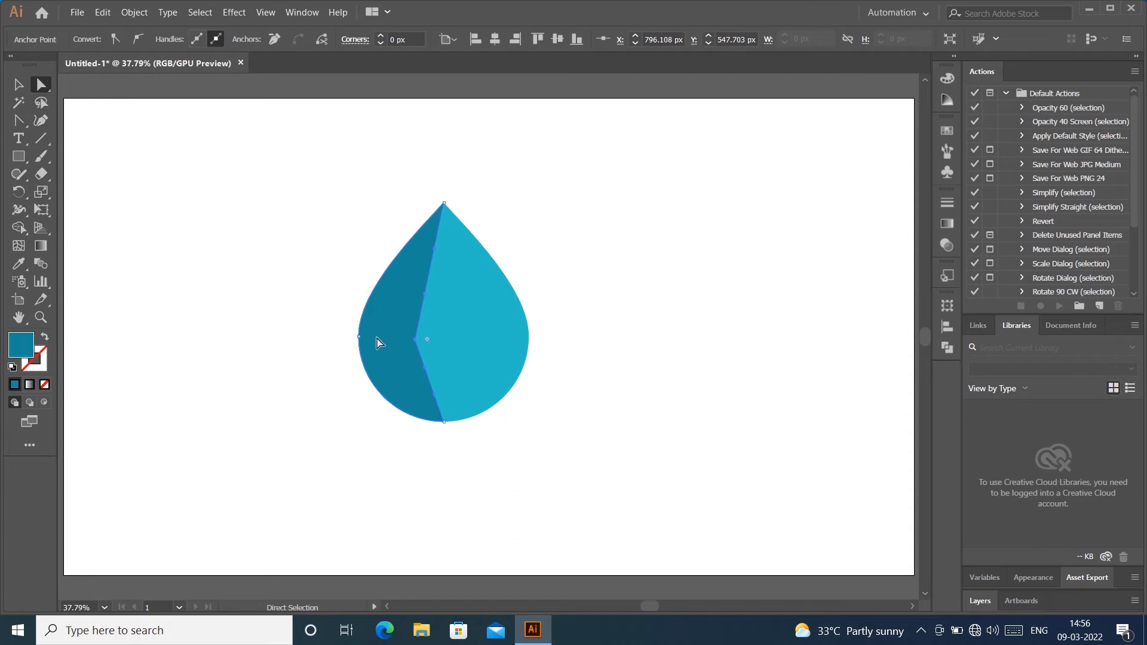
pyautogui.moveTo(428, 340); pyautogui.dragTo(639, 366)
pyautogui.press('v')
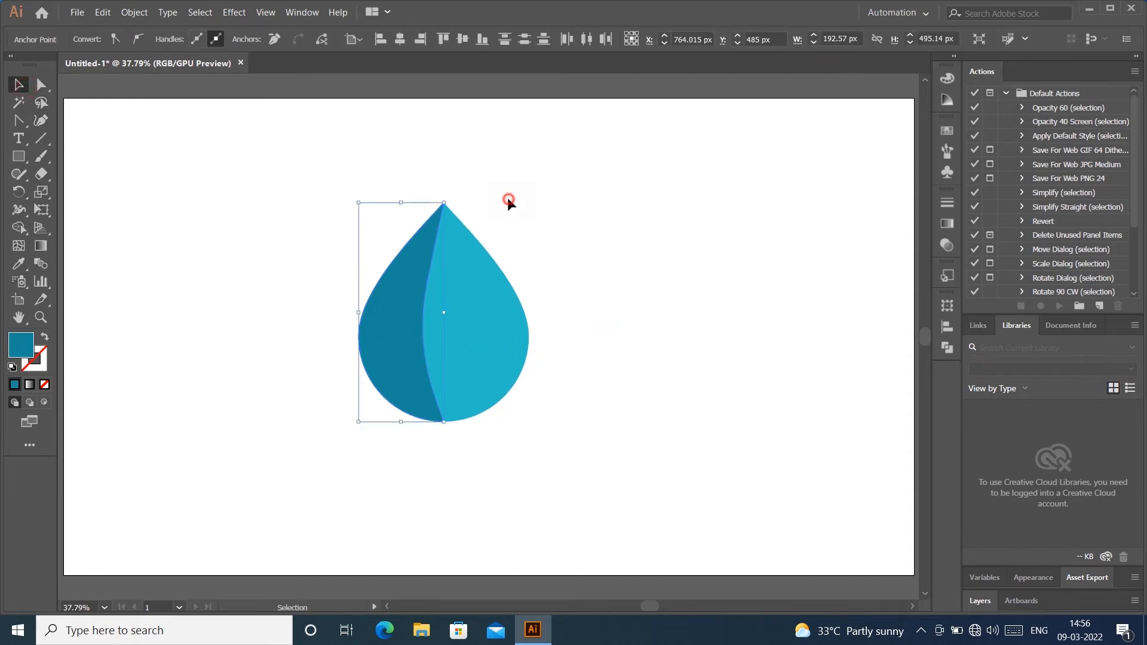
pyautogui.click(507, 199)
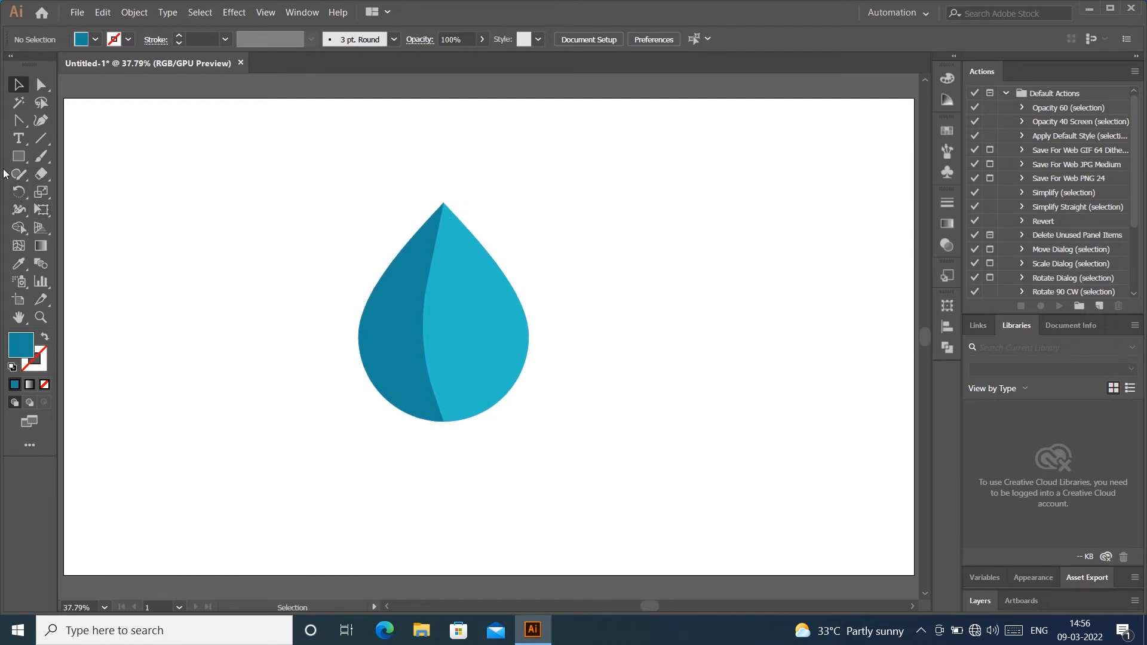
# Step: Draw a short curved highlight path with the Pen tool along the lower right inside of the drop
pyautogui.moveTo(18, 120); pyautogui.dragTo(48, 120)
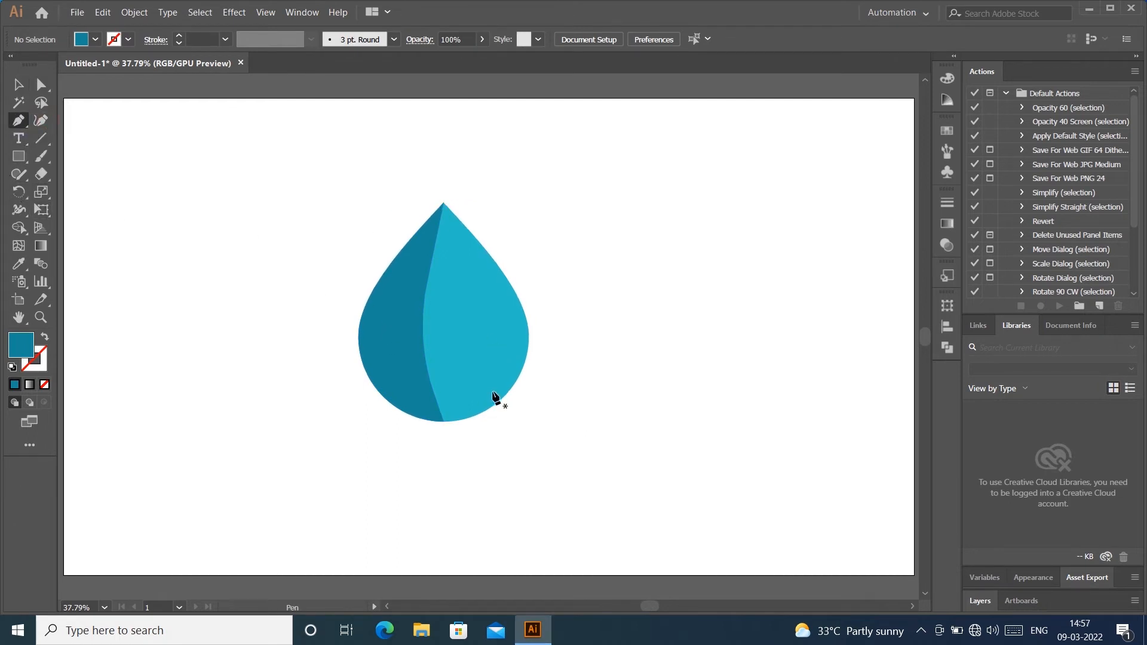
pyautogui.click(505, 364)
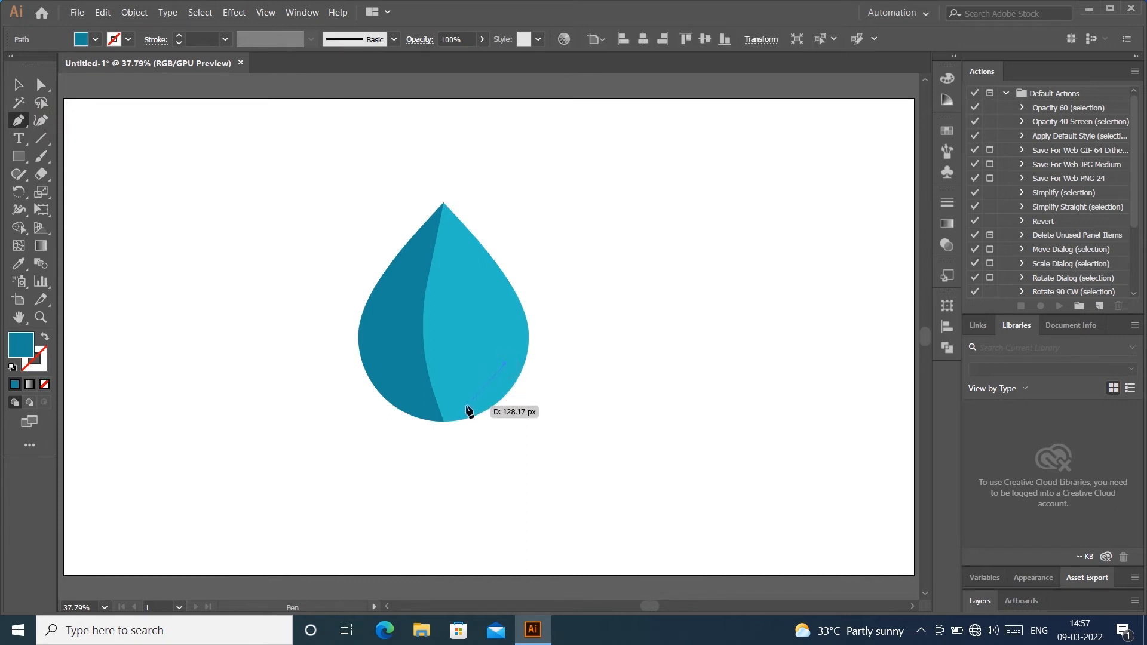
pyautogui.click(462, 403)
pyautogui.moveTo(451, 403); pyautogui.dragTo(431, 412)
# Step: Give the highlight path no fill and a white #FFFFFF stroke
pyautogui.click(45, 336)
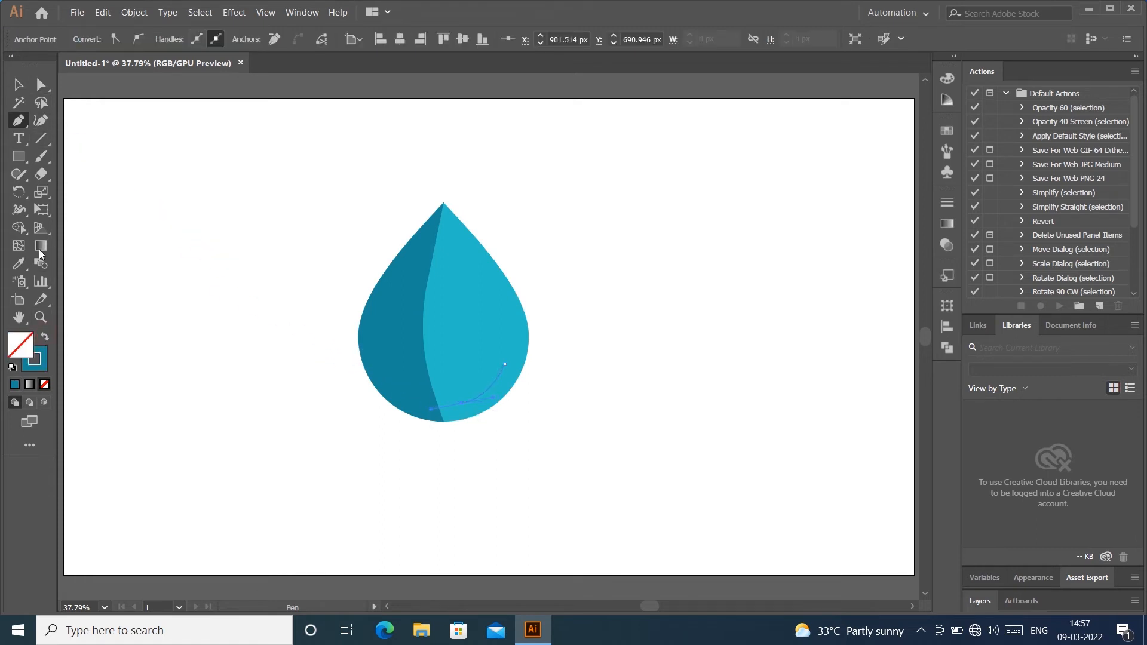
pyautogui.click(45, 358)
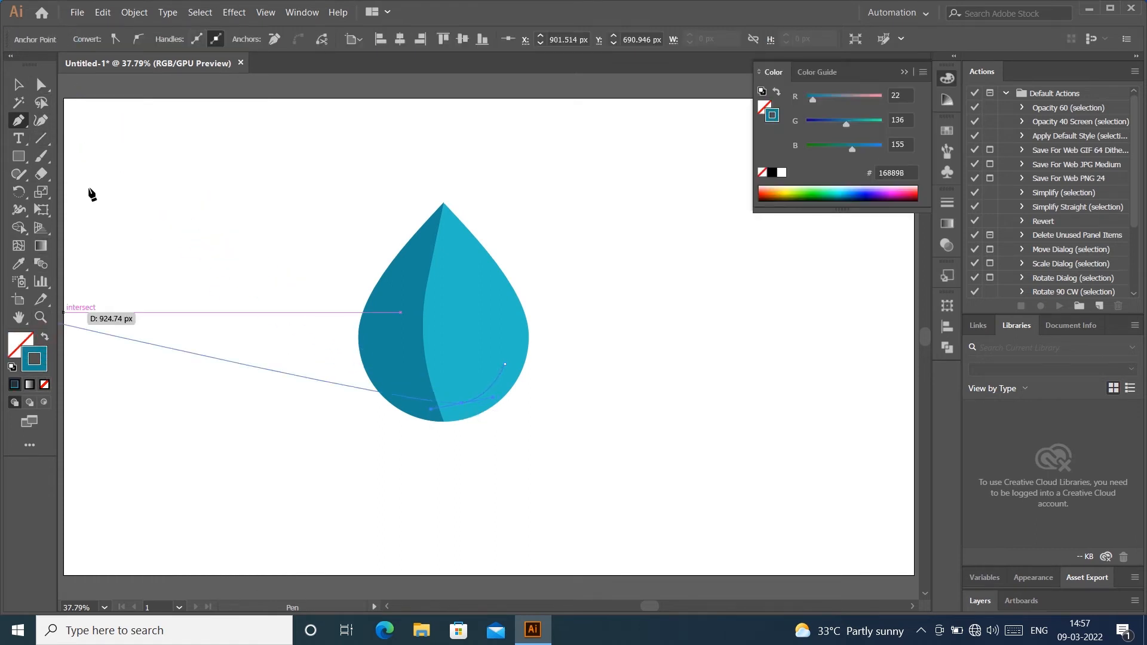
pyautogui.click(782, 173)
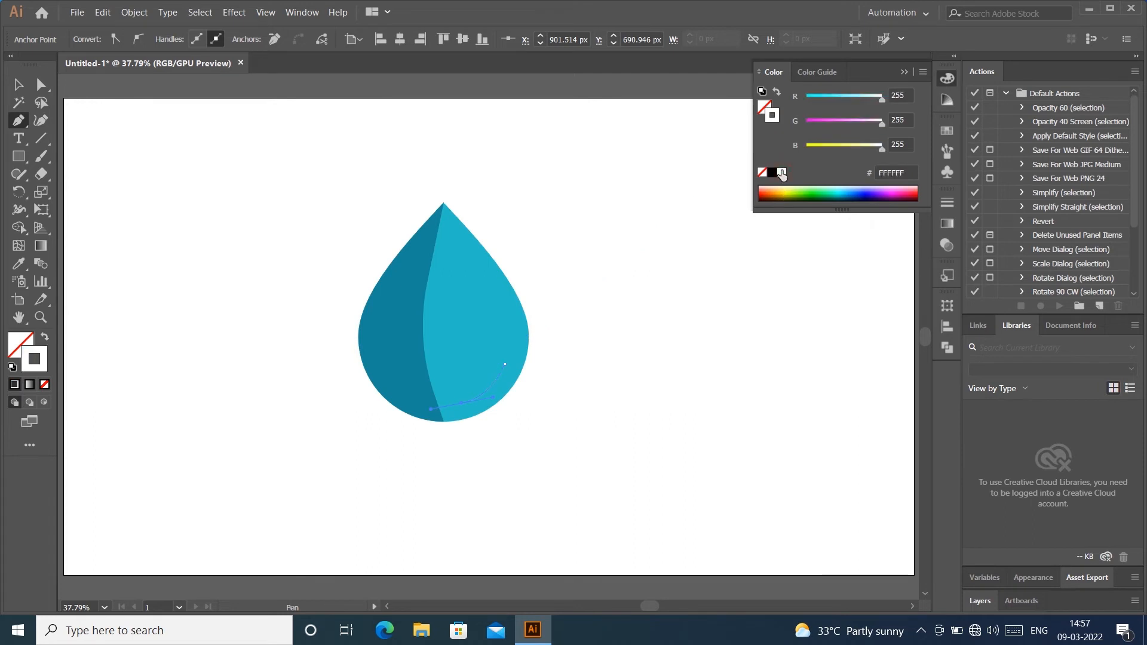
pyautogui.click(18, 84)
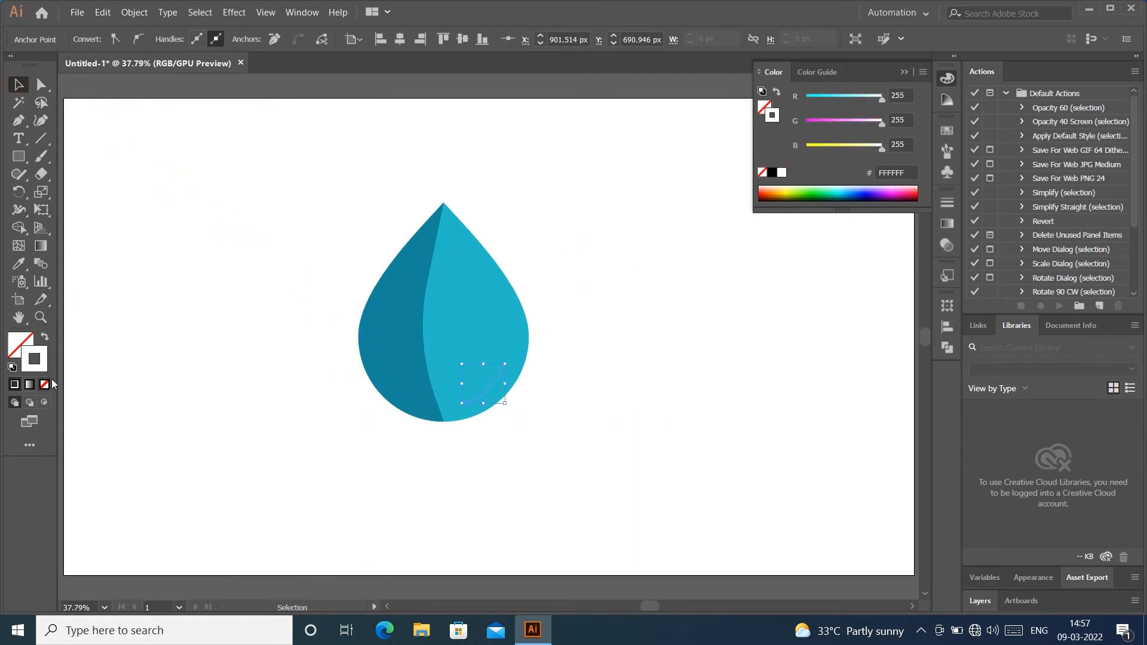
# Step: Thicken the highlight path's stroke and give it round caps
pyautogui.click(948, 203)
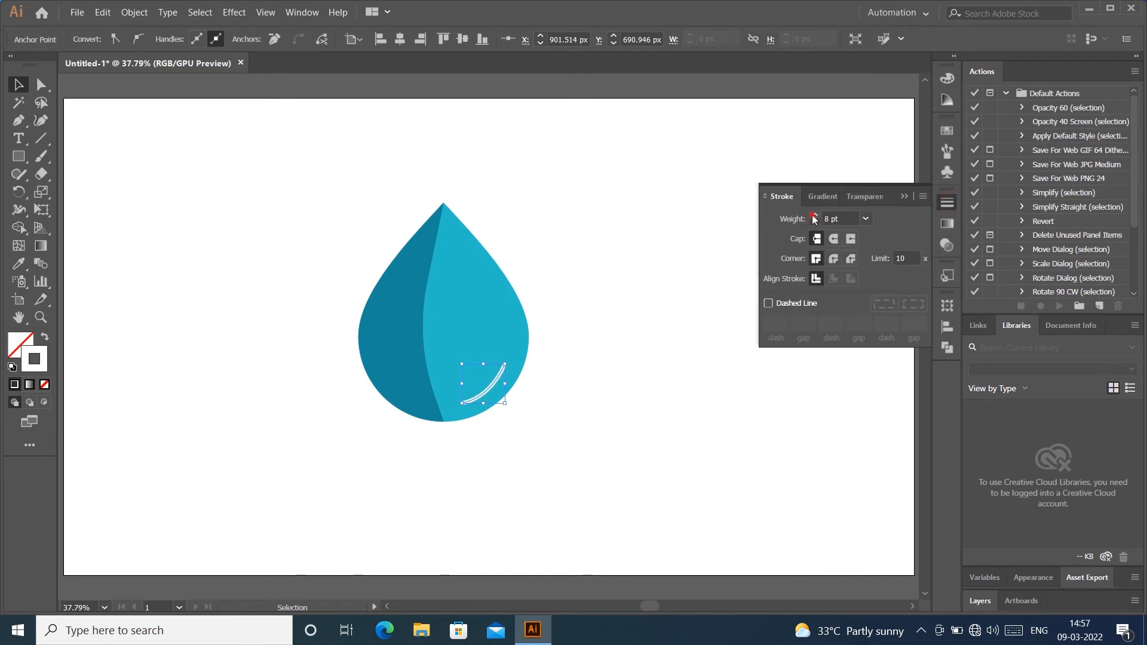
pyautogui.click(835, 238)
pyautogui.click(903, 198)
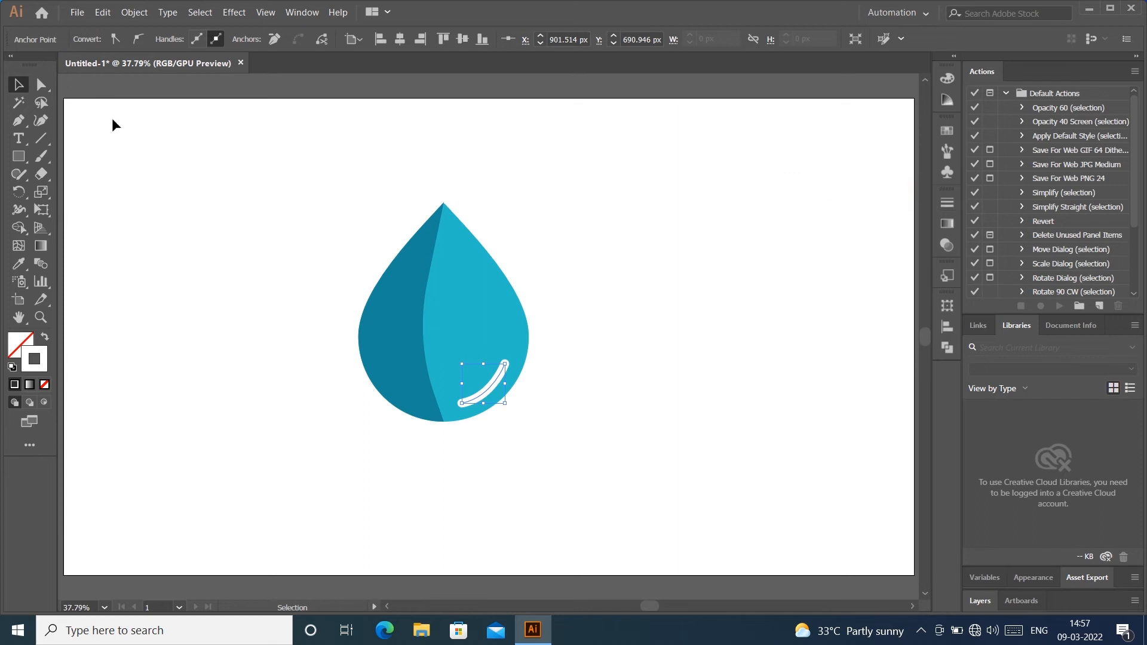
# Step: Expand the highlight's stroke into a filled white shape
pyautogui.click(133, 12)
pyautogui.click(147, 150)
pyautogui.click(518, 398)
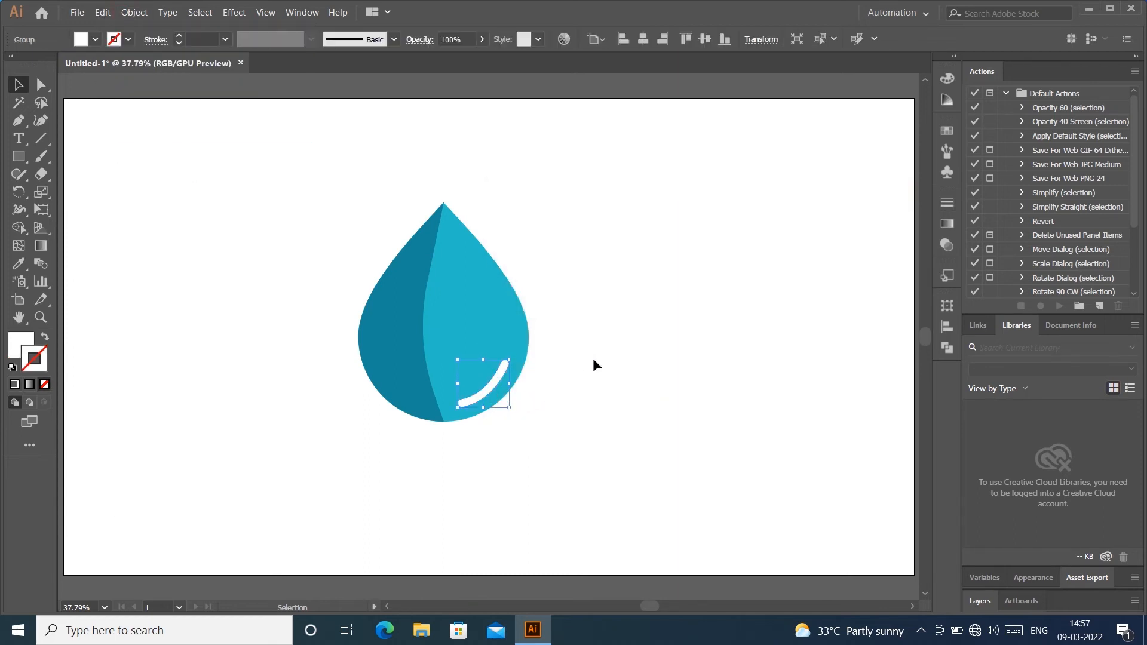
pyautogui.click(592, 357)
# Step: Reduce the white highlight's opacity to 53%
pyautogui.click(512, 372)
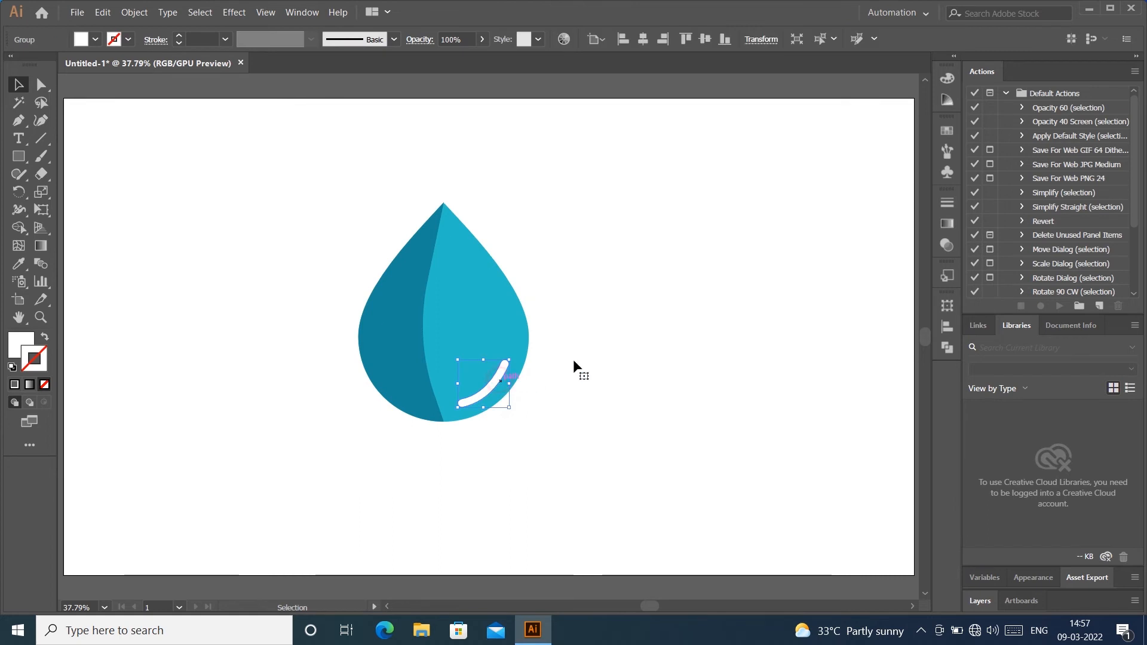
pyautogui.click(483, 40)
pyautogui.moveTo(481, 55); pyautogui.dragTo(454, 56)
pyautogui.click(681, 197)
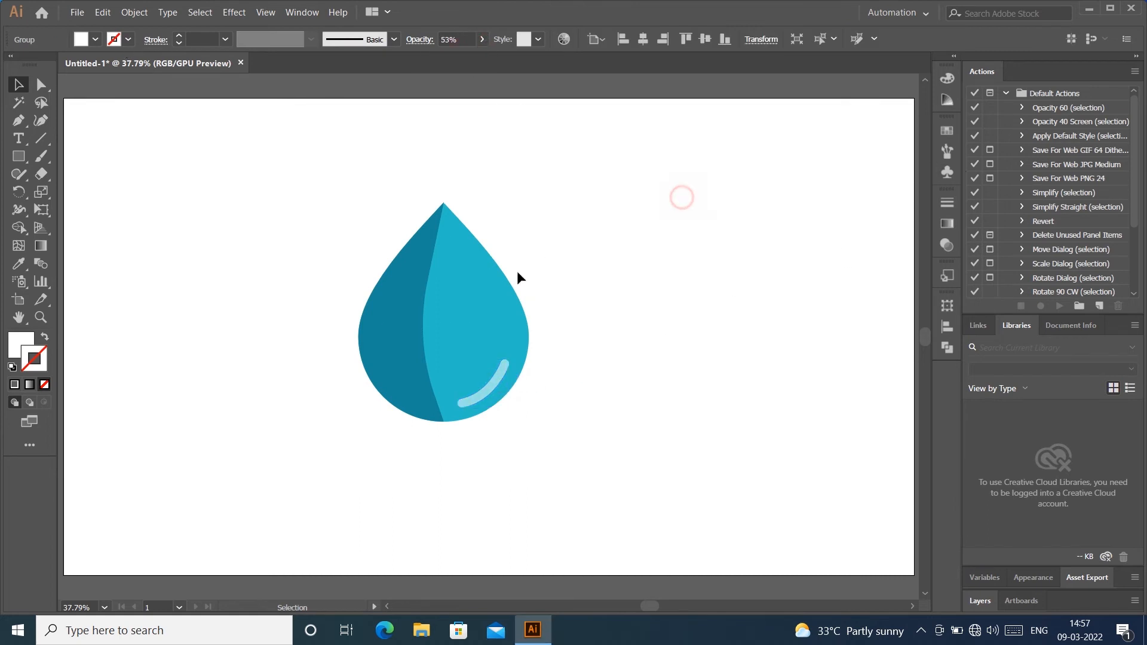
# Step: Reduce the opacity of the drop's dark left part to about 61%
pyautogui.click(399, 284)
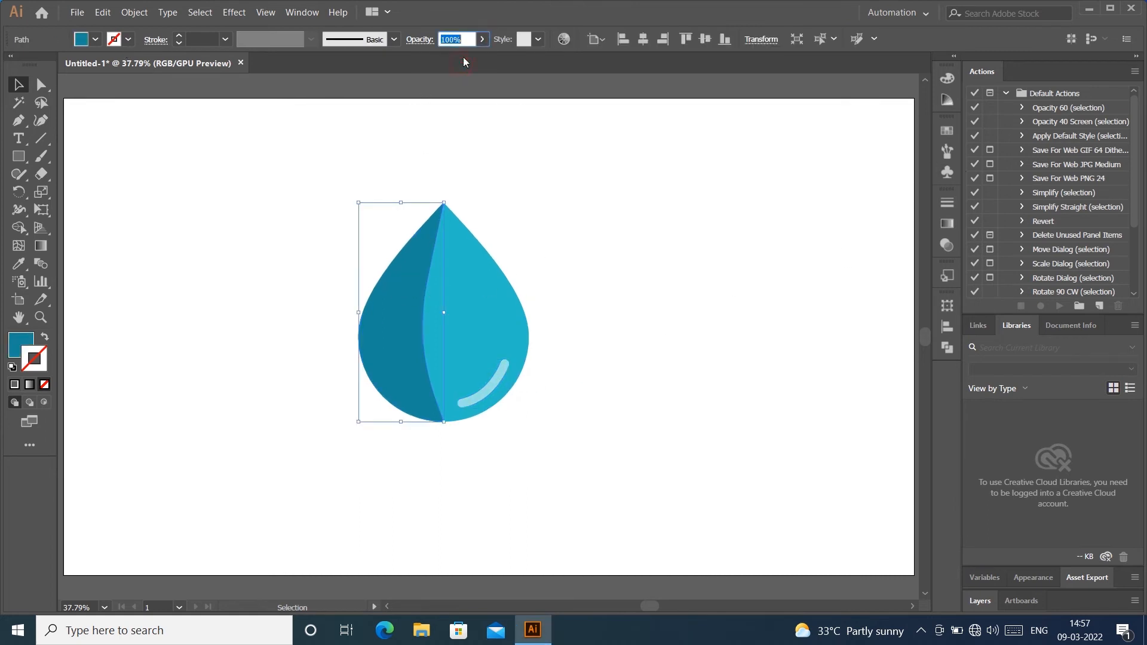
pyautogui.click(483, 39)
pyautogui.moveTo(481, 57); pyautogui.dragTo(463, 58)
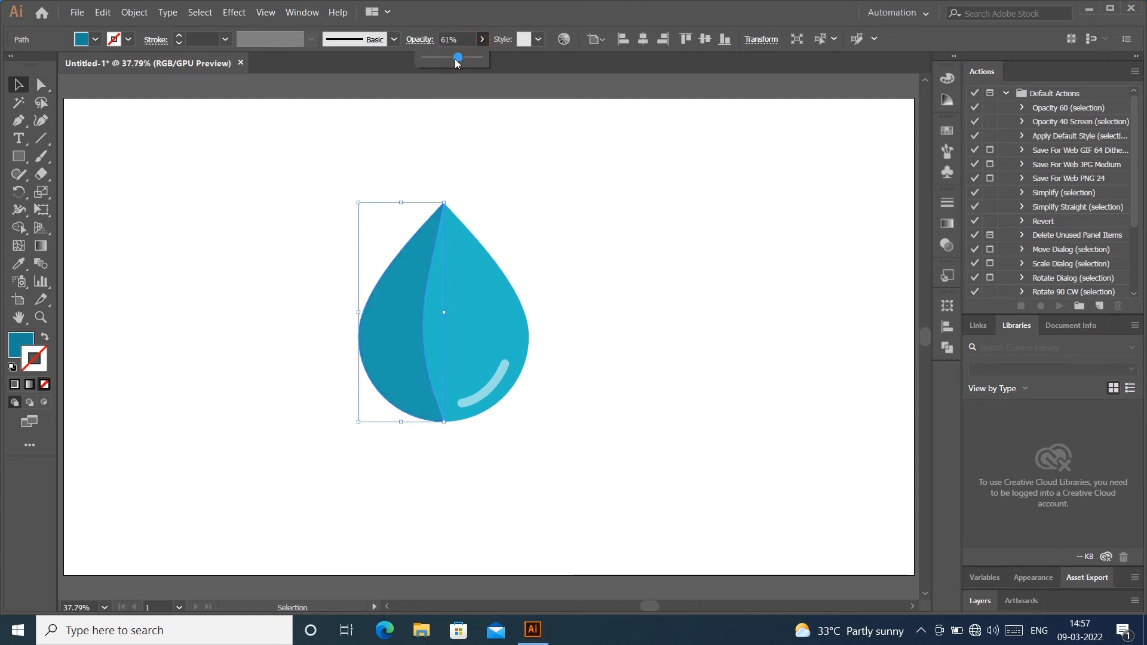
pyautogui.click(590, 153)
# Step: Apply a Gaussian Blur with a radius of 4.2 pixels to the highlight
pyautogui.click(501, 379)
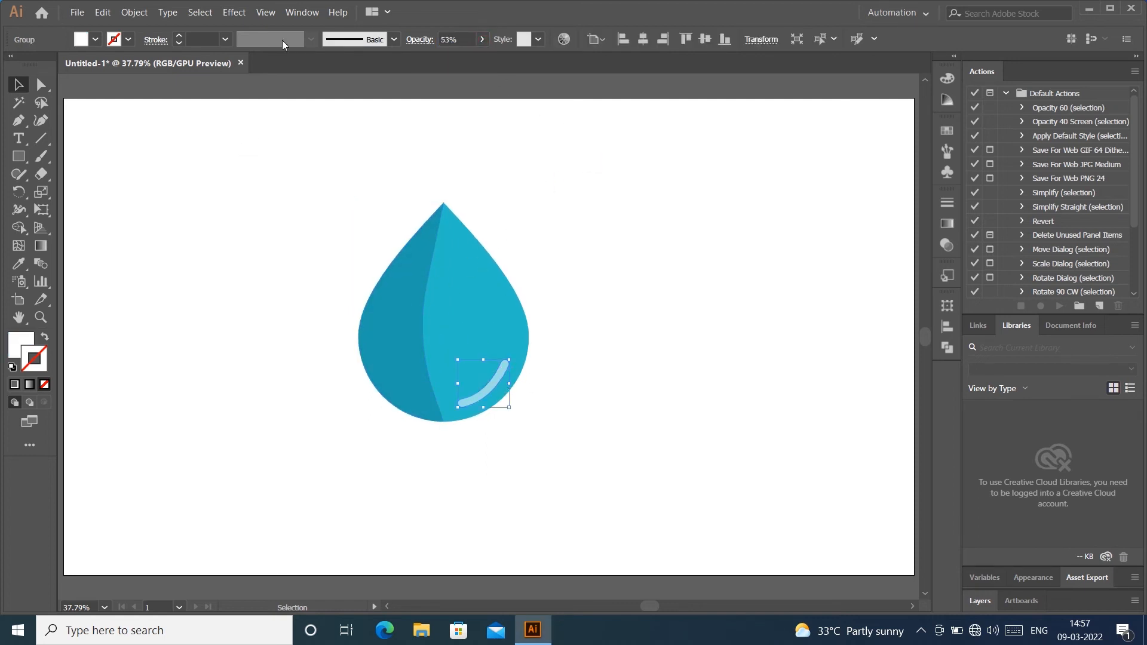
pyautogui.click(234, 12)
pyautogui.moveTo(270, 302)
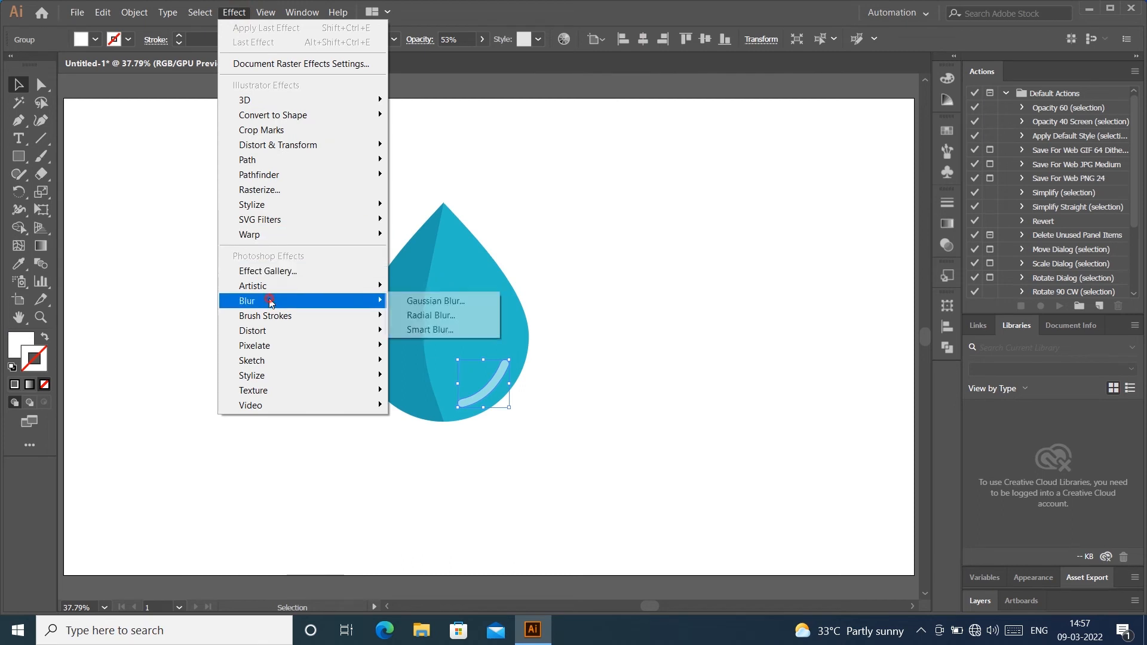
pyautogui.click(419, 301)
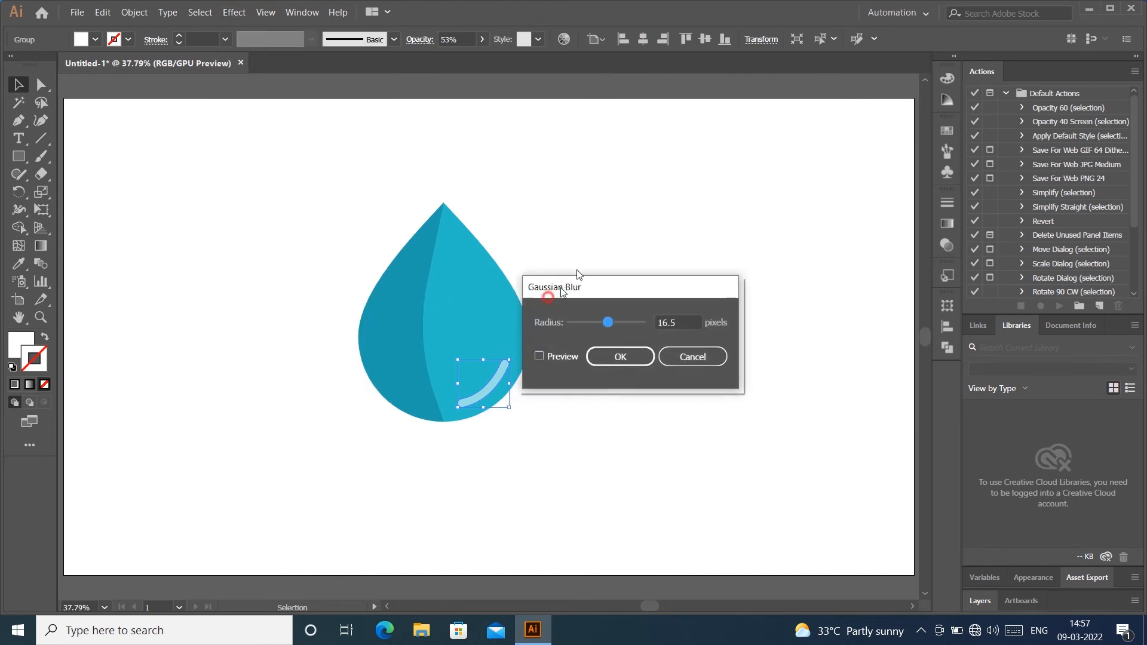
pyautogui.moveTo(562, 293); pyautogui.dragTo(587, 265)
pyautogui.click(564, 329)
pyautogui.moveTo(633, 295); pyautogui.dragTo(611, 295)
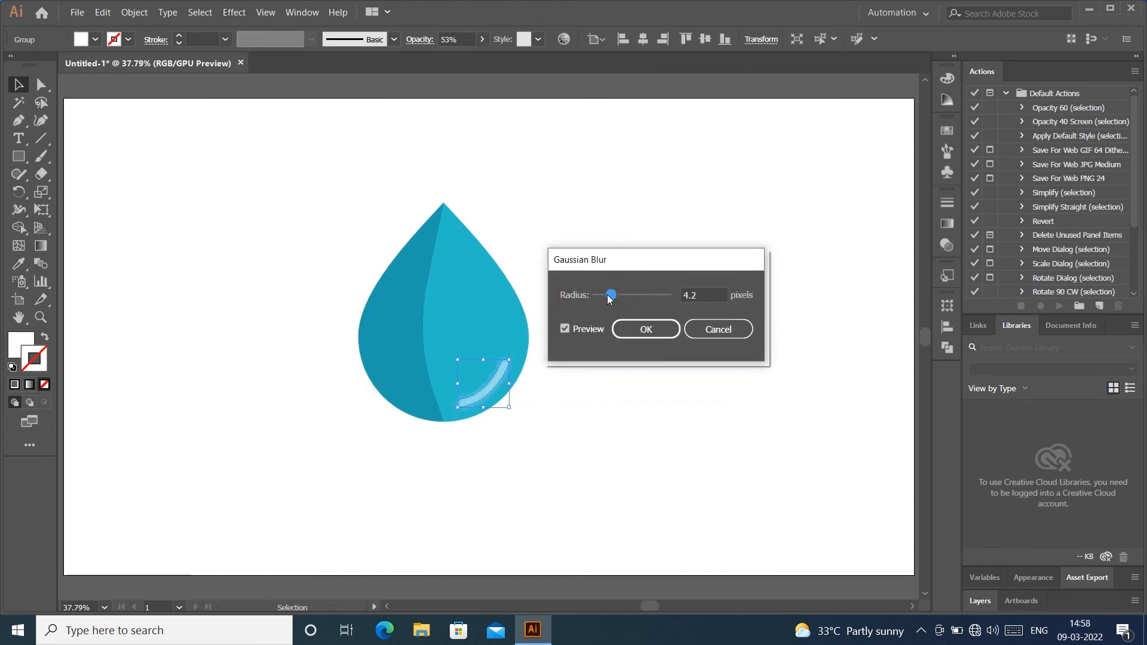
pyautogui.click(627, 329)
pyautogui.click(654, 185)
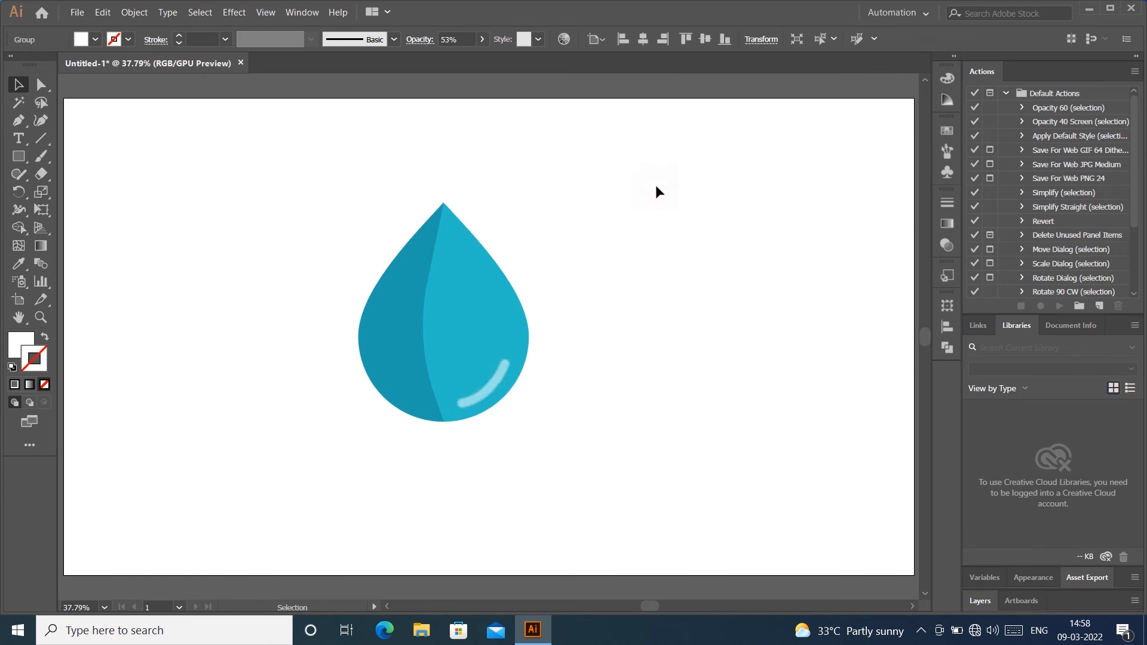
# Step: Group both parts of the drop together with the highlight
pyautogui.moveTo(375, 149); pyautogui.dragTo(583, 478)
pyautogui.rightClick(485, 356)
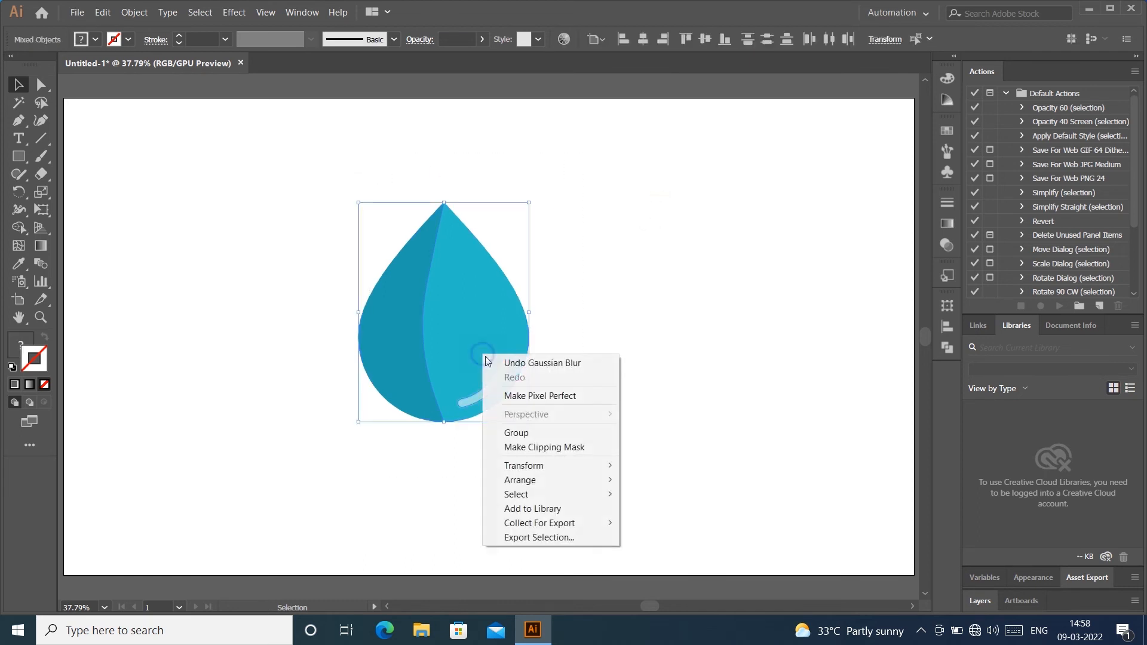
pyautogui.click(502, 435)
# Step: Centre the drop group vertically and horizontally on the artboard
pyautogui.click(705, 39)
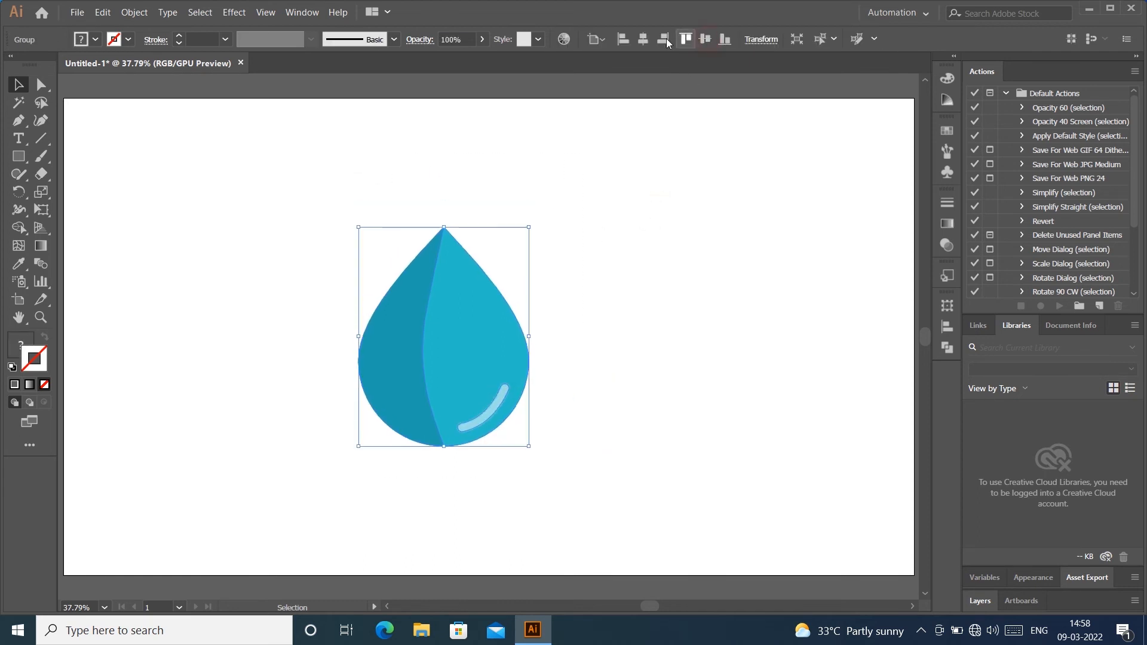
pyautogui.click(643, 39)
pyautogui.click(589, 170)
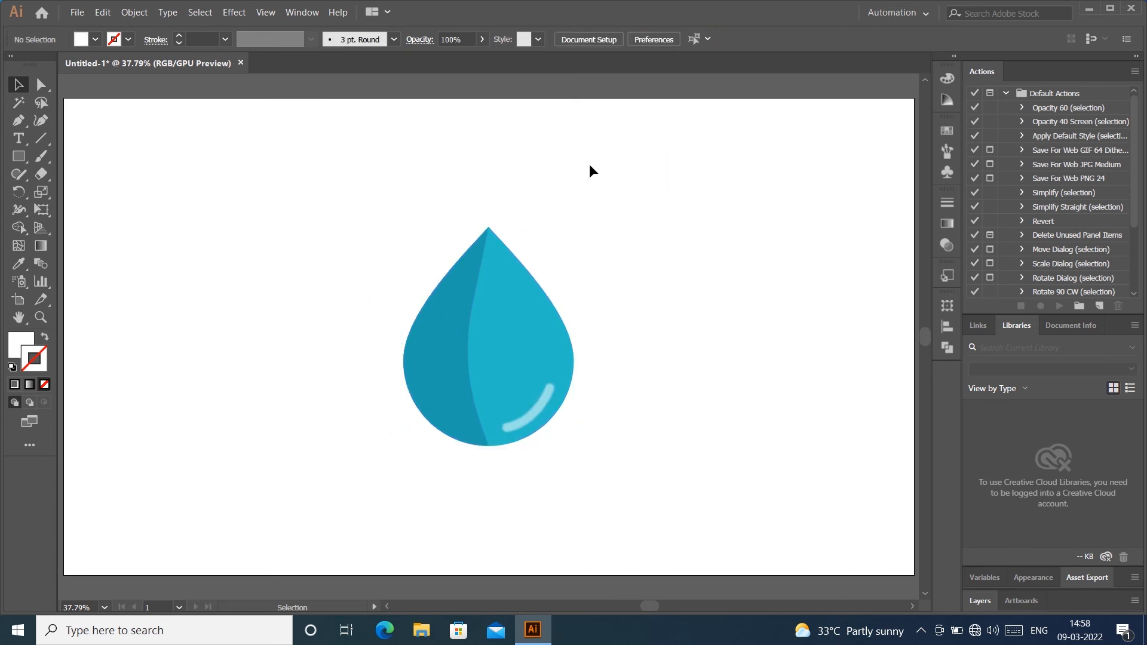
# Step: Draw a white rectangle with no stroke covering the whole artboard
pyautogui.click(16, 158)
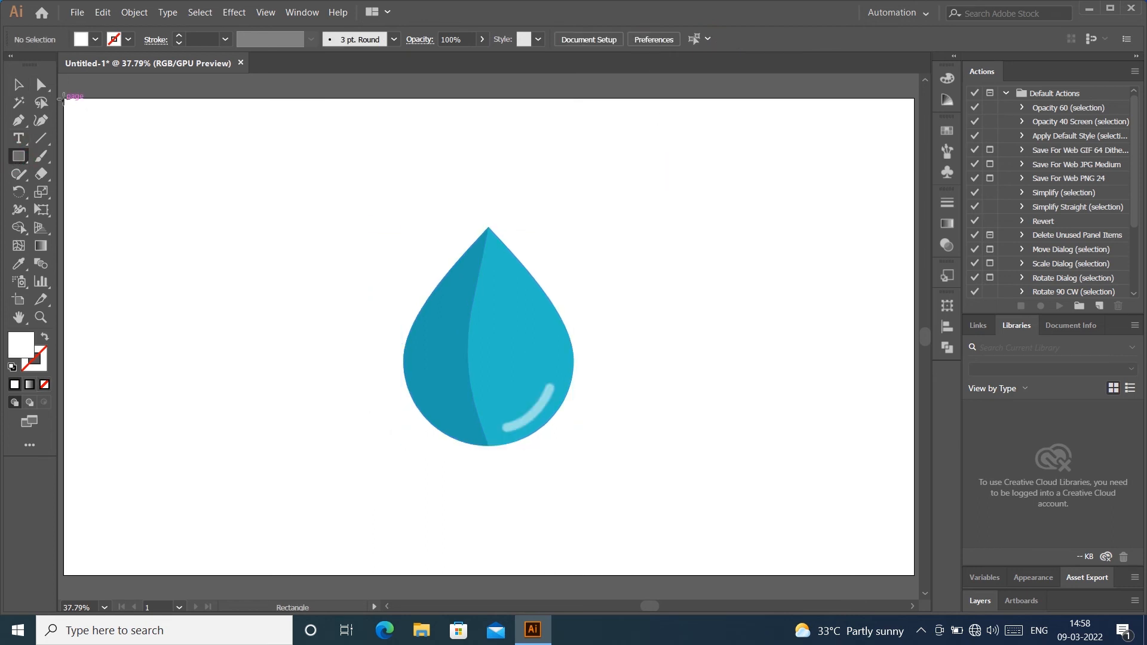
pyautogui.moveTo(64, 99); pyautogui.dragTo(914, 575)
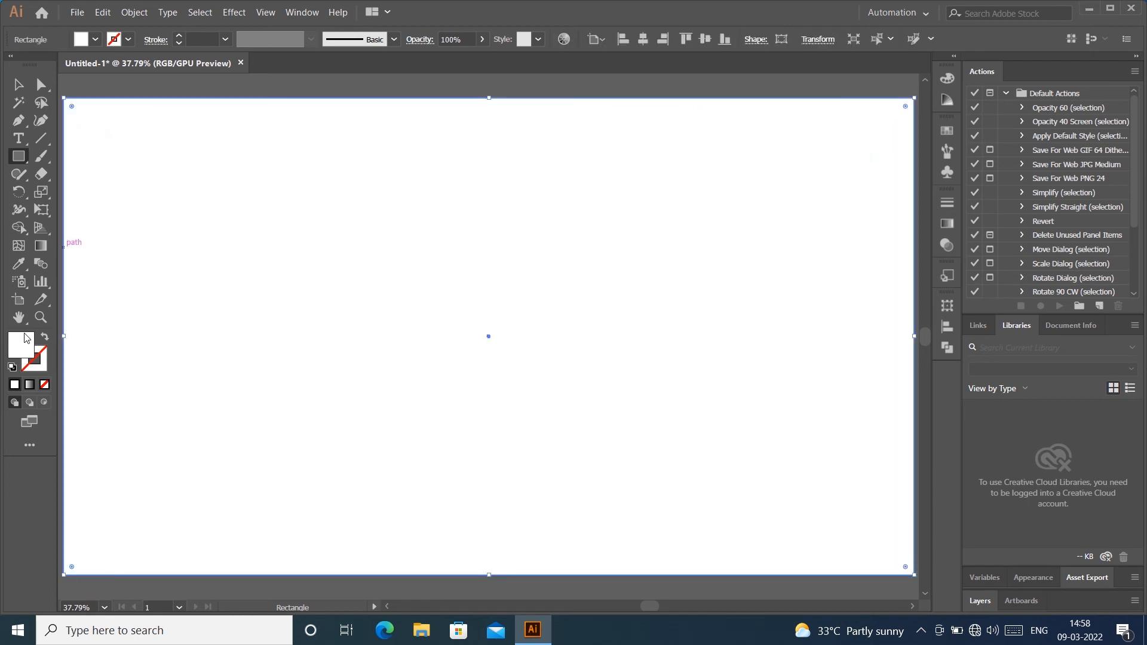
# Step: Send the white background rectangle to the back, behind the drop group
pyautogui.click(96, 39)
pyautogui.hotkey('ctrl', 'shift', '[')
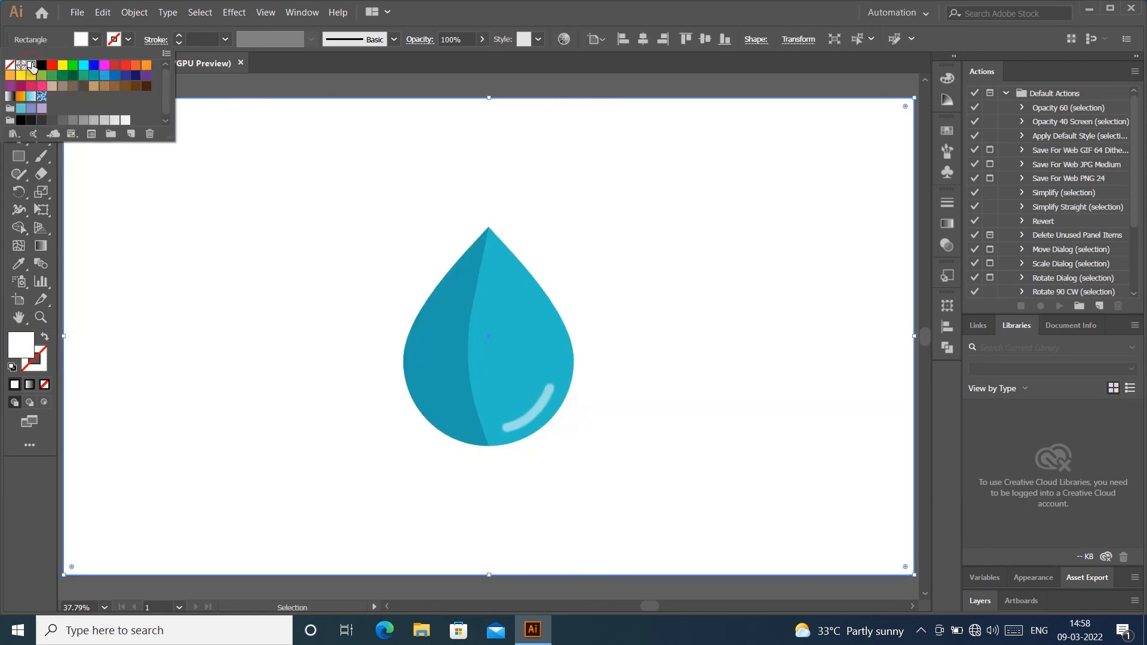
pyautogui.click(302, 78)
pyautogui.click(346, 77)
pyautogui.click(518, 296)
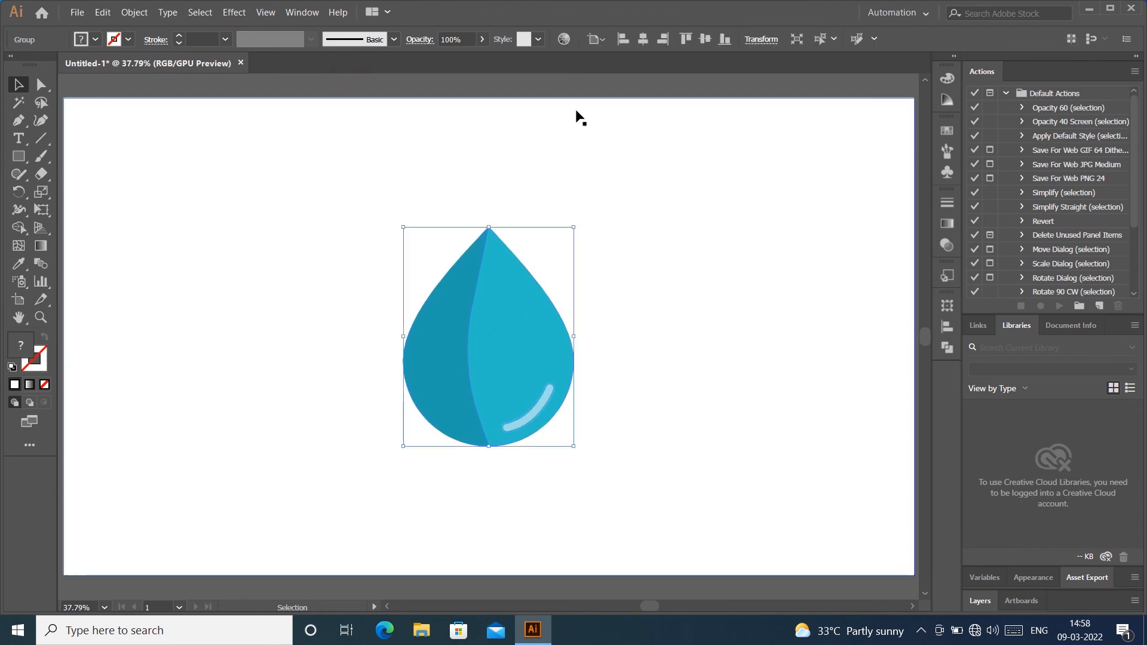
pyautogui.click(585, 73)
pyautogui.click(482, 242)
pyautogui.click(522, 120)
pyautogui.press('a')
pyautogui.click(433, 249)
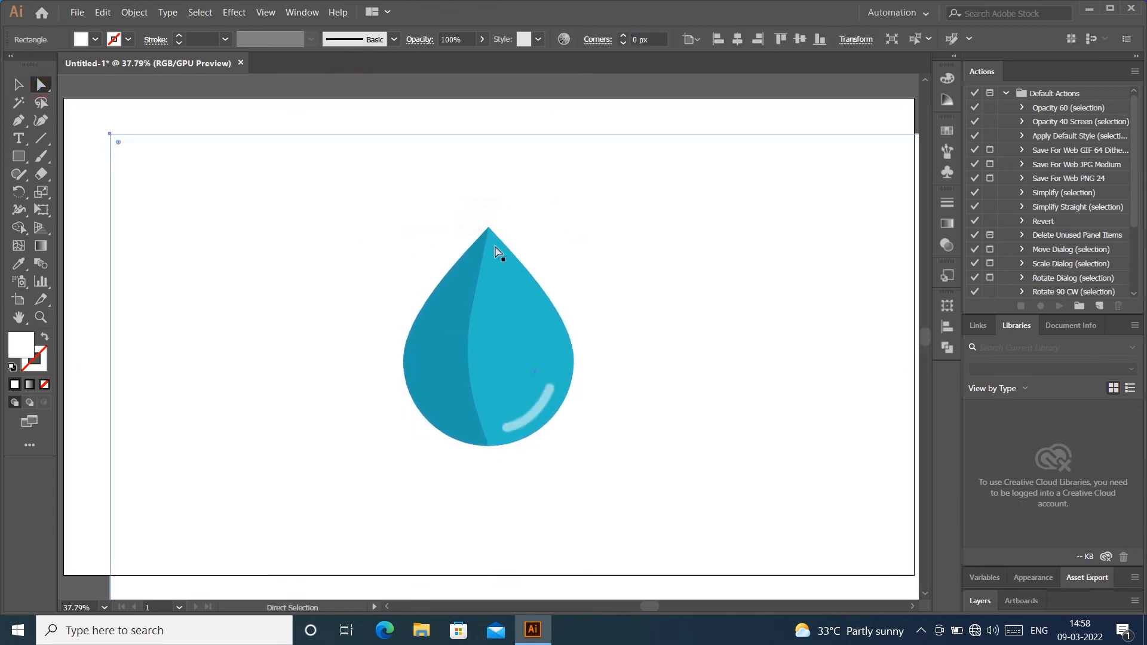
# Step: Lock the white background rectangle in place
pyautogui.click(18, 85)
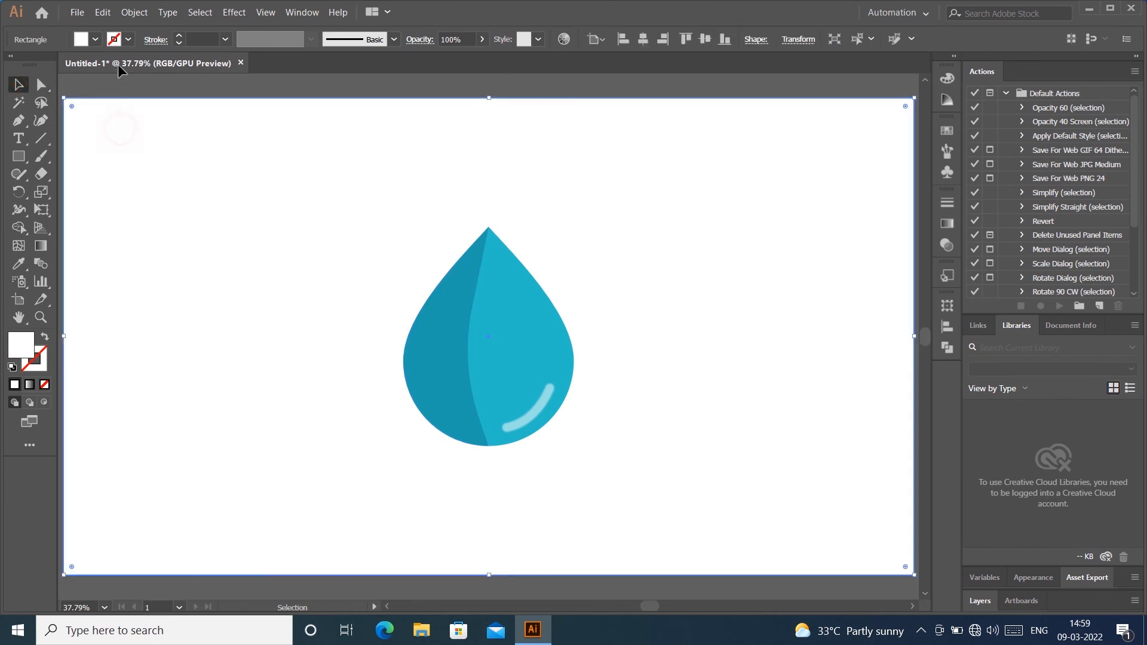
pyautogui.click(134, 12)
pyautogui.moveTo(298, 90)
pyautogui.click(357, 90)
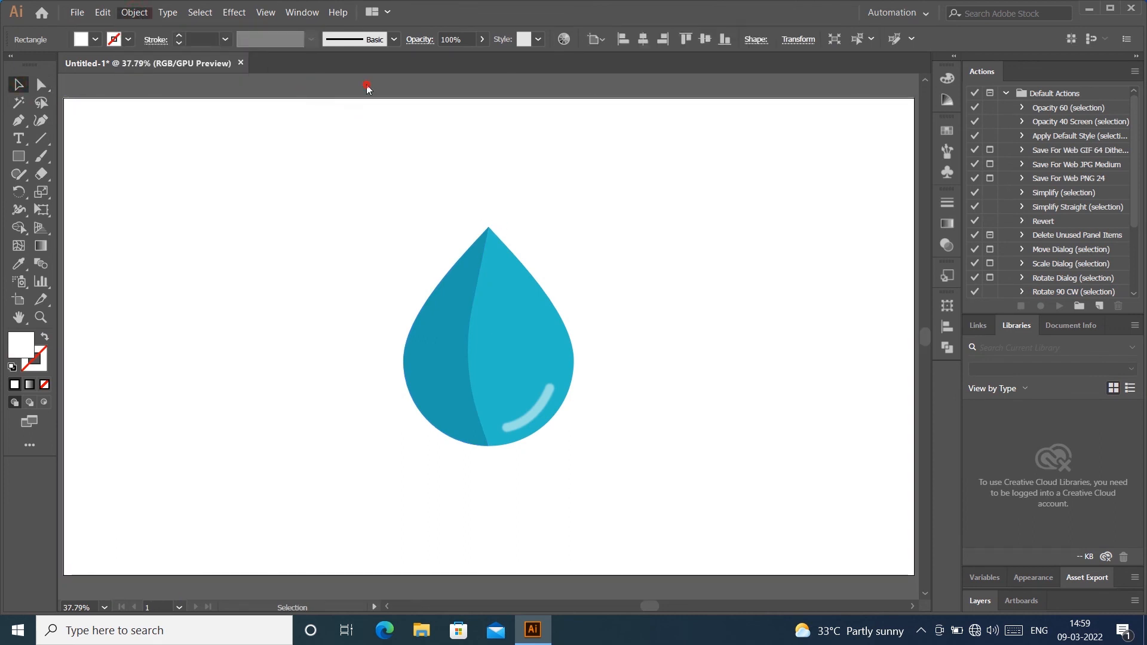
# Step: Move the anchor points at the drop's tip slightly upward to make the drop a little taller, and deselect it
pyautogui.click(502, 281)
pyautogui.click(39, 84)
pyautogui.click(464, 197)
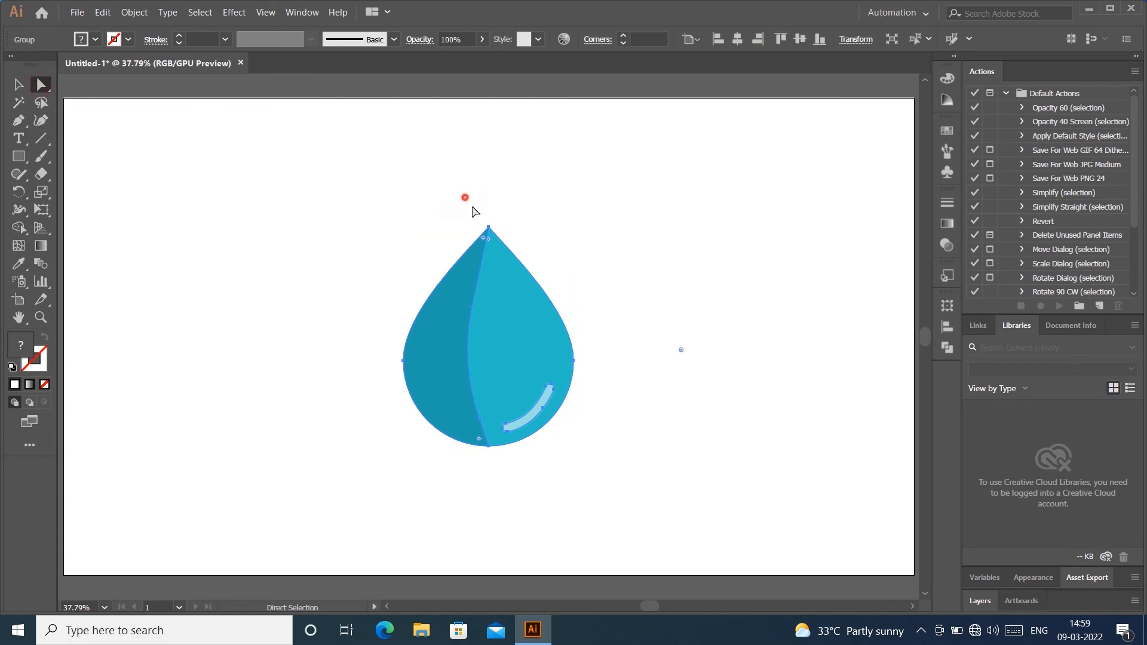
pyautogui.moveTo(489, 226); pyautogui.dragTo(488, 225)
pyautogui.click(563, 166)
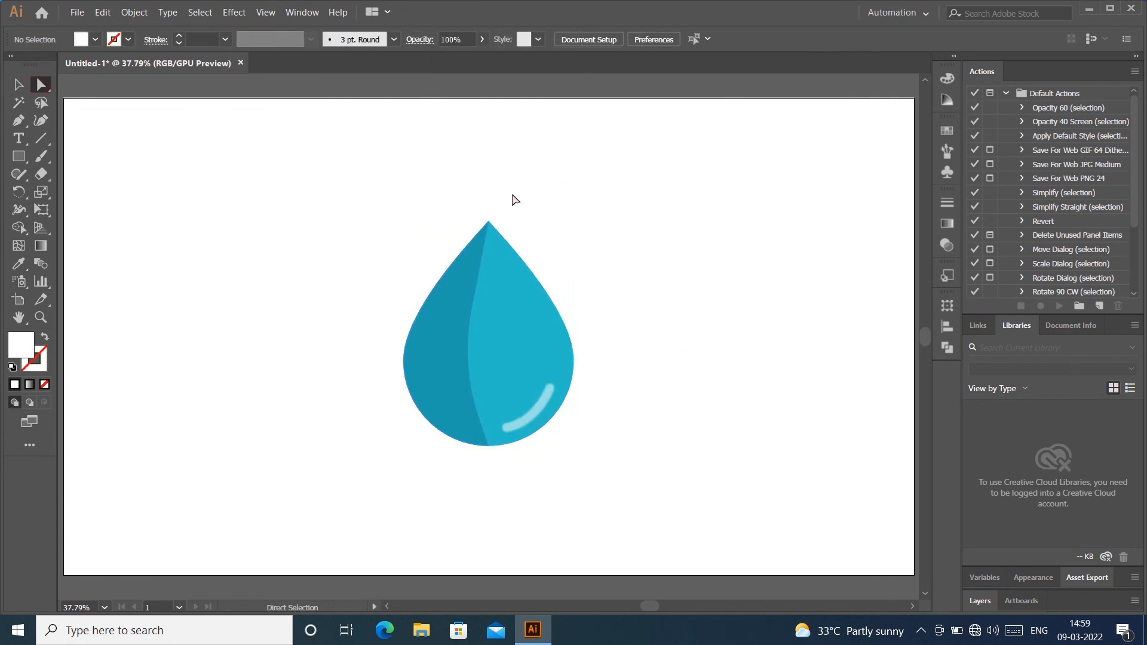
pyautogui.click(539, 412)
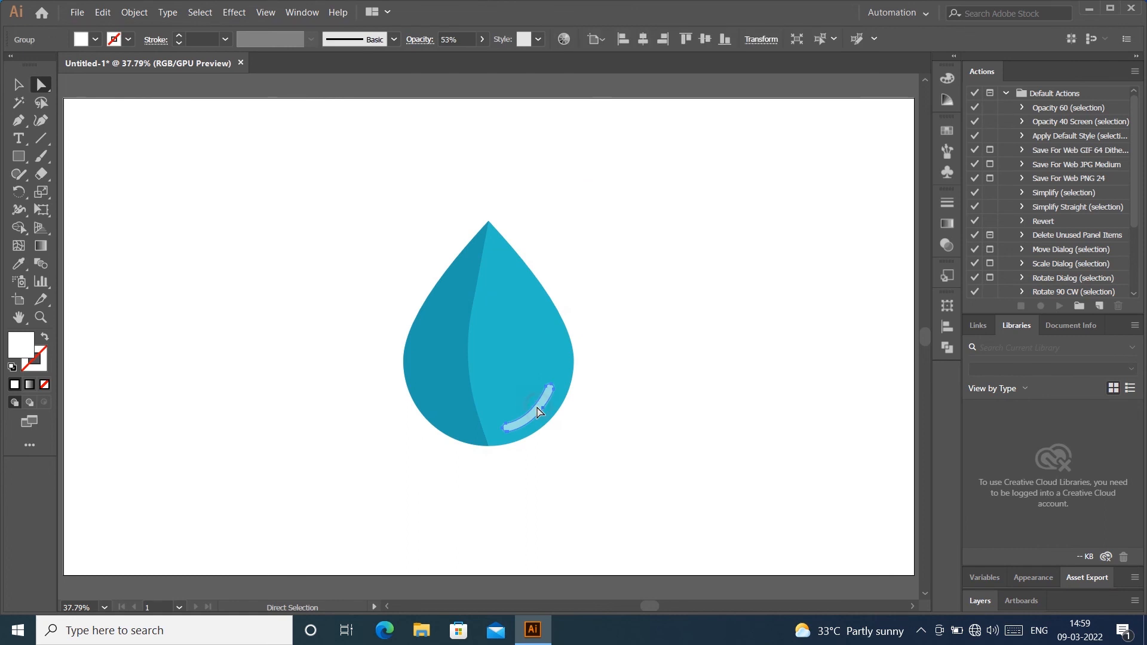
pyautogui.click(16, 87)
pyautogui.click(266, 171)
pyautogui.click(657, 304)
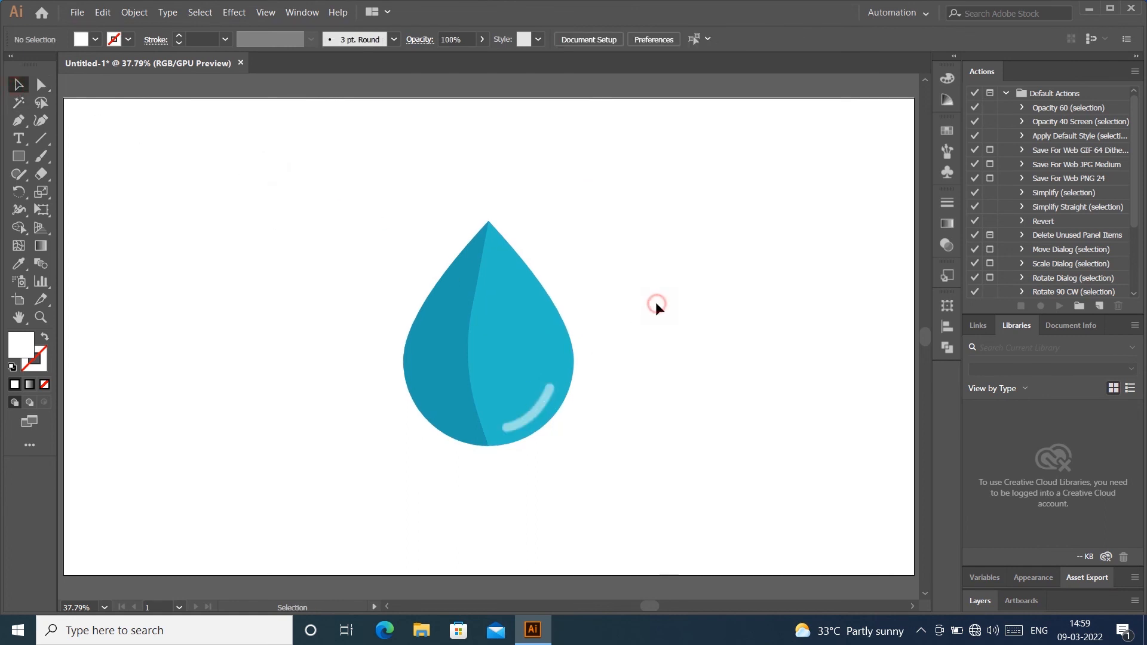